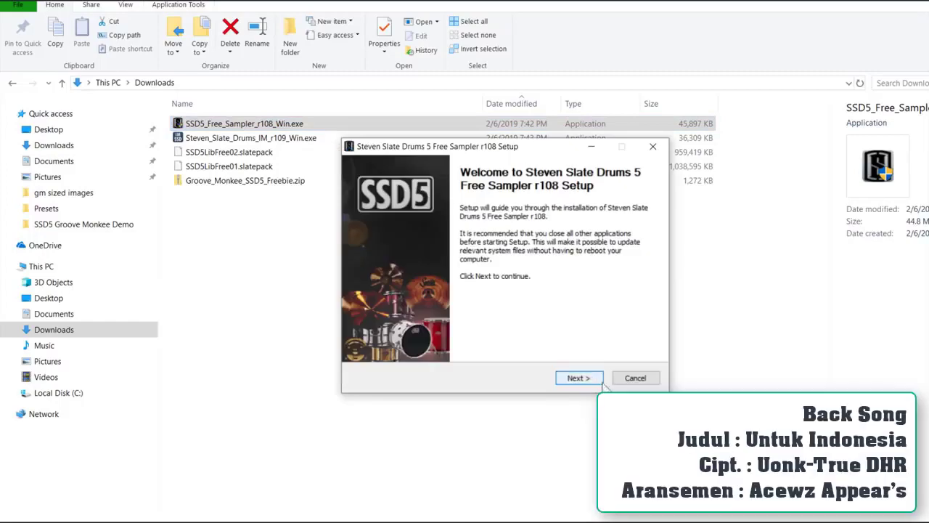
# - Install the SSD5 Free Sampler with only the VST 64-bit component, using the C:\Program Files\VstPlugins folder
pyautogui.click(579, 378)
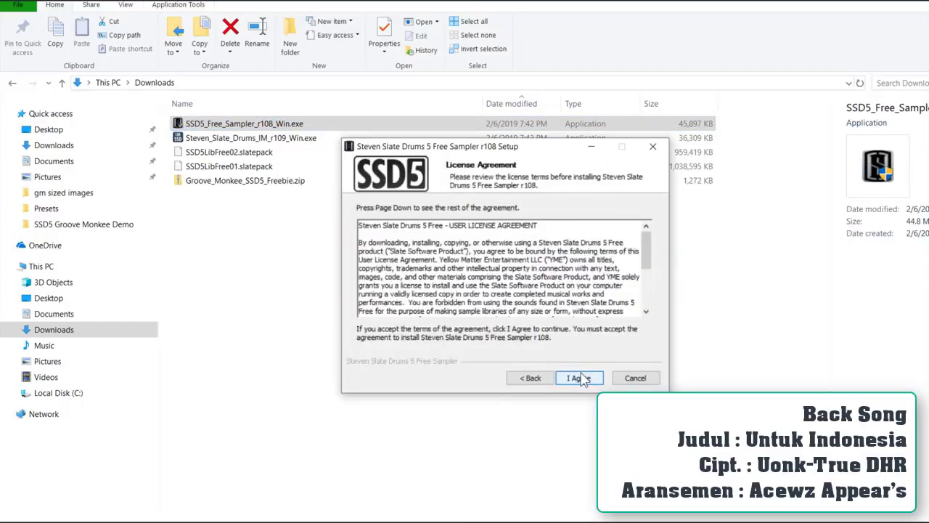
pyautogui.click(578, 381)
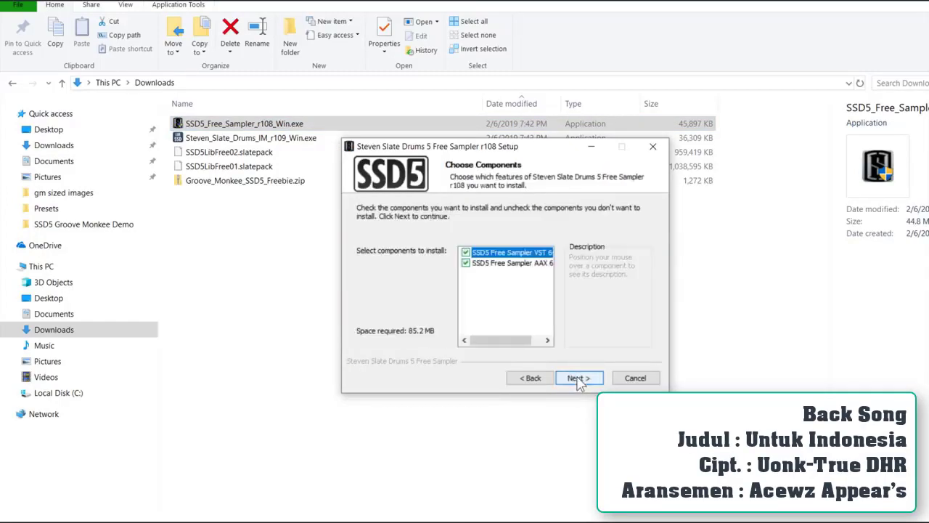
pyautogui.moveTo(511, 341)
pyautogui.mouseDown()
pyautogui.moveTo(524, 343)
pyautogui.moveTo(494, 342)
pyautogui.mouseUp()
pyautogui.click(465, 263)
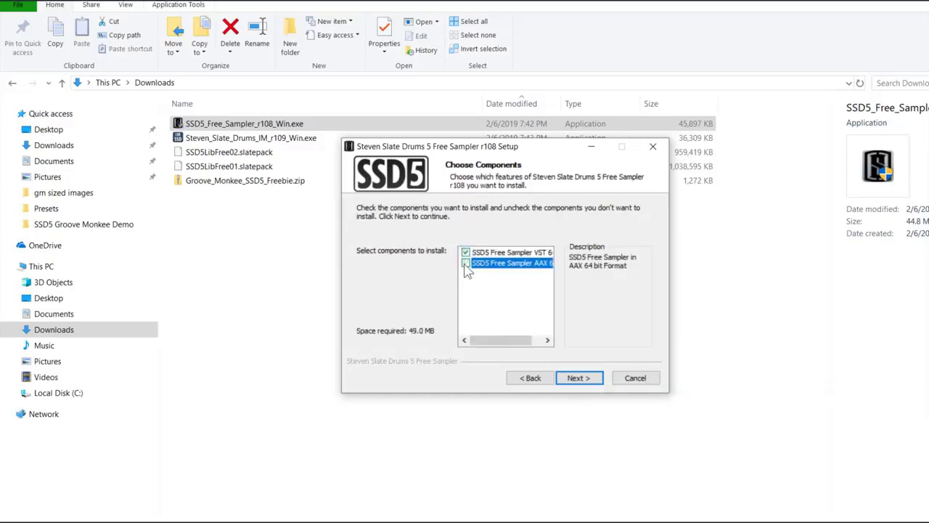
pyautogui.click(577, 379)
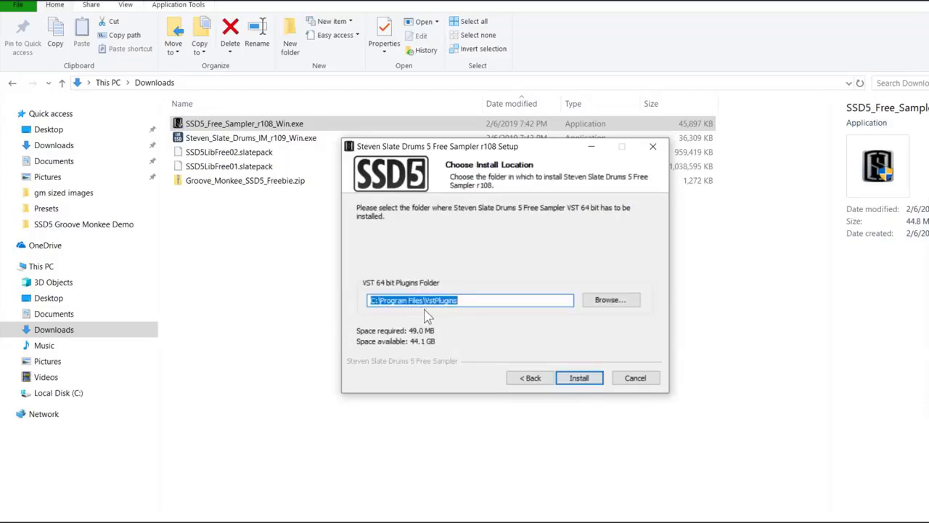
pyautogui.click(579, 379)
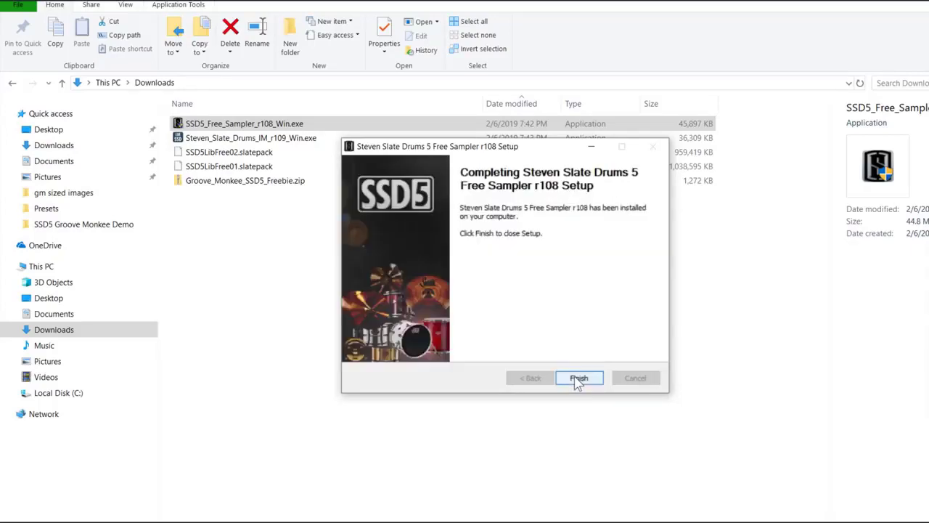
pyautogui.click(578, 379)
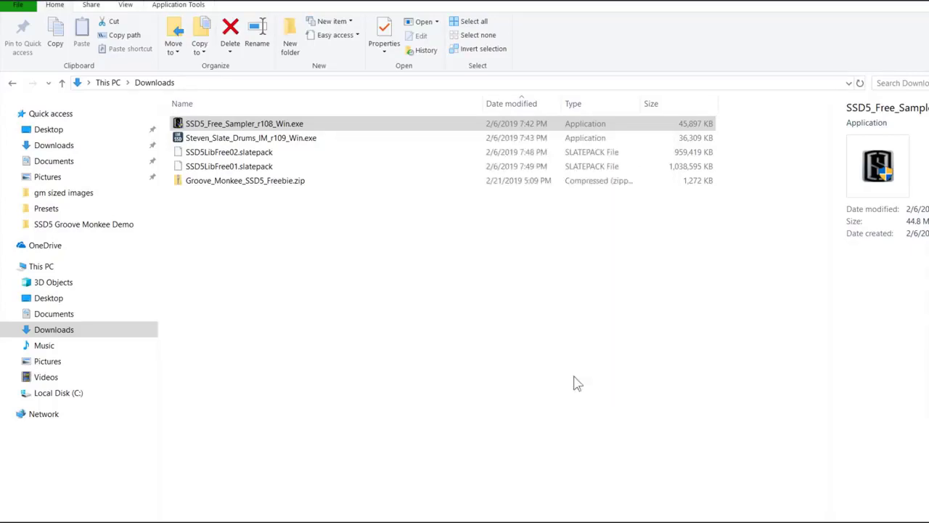
# - Install Steven Slate Drums IM from Steven_Slate_Drums_IM_r109_Win.exe for the current user only and launch it on completion
pyautogui.rightClick(277, 138)
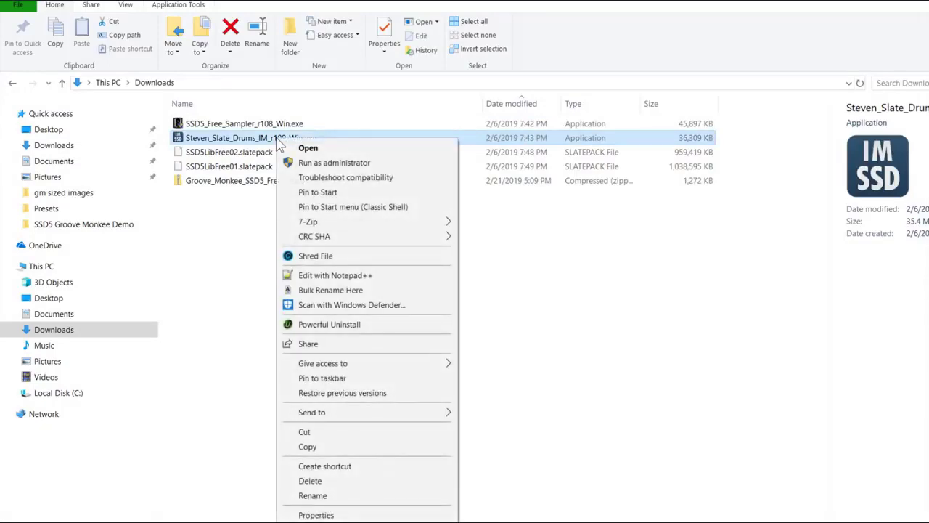
pyautogui.click(290, 148)
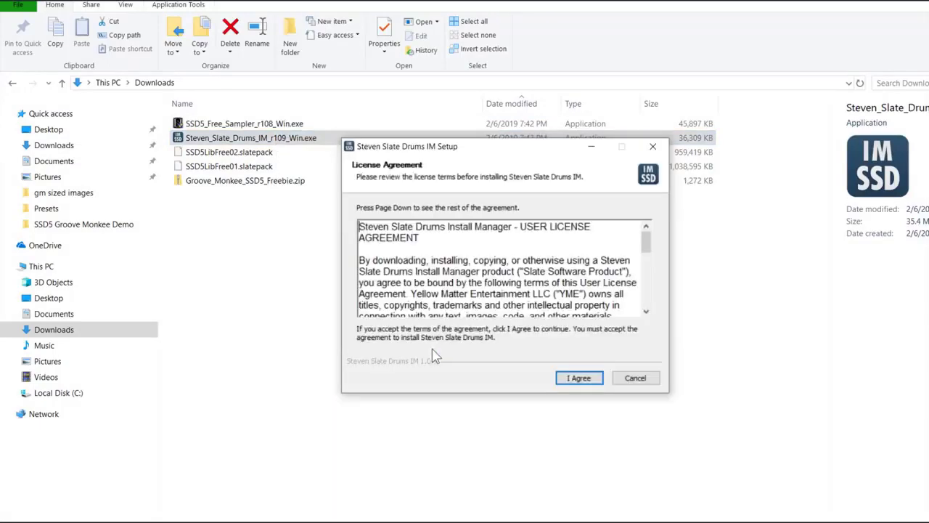
pyautogui.click(581, 382)
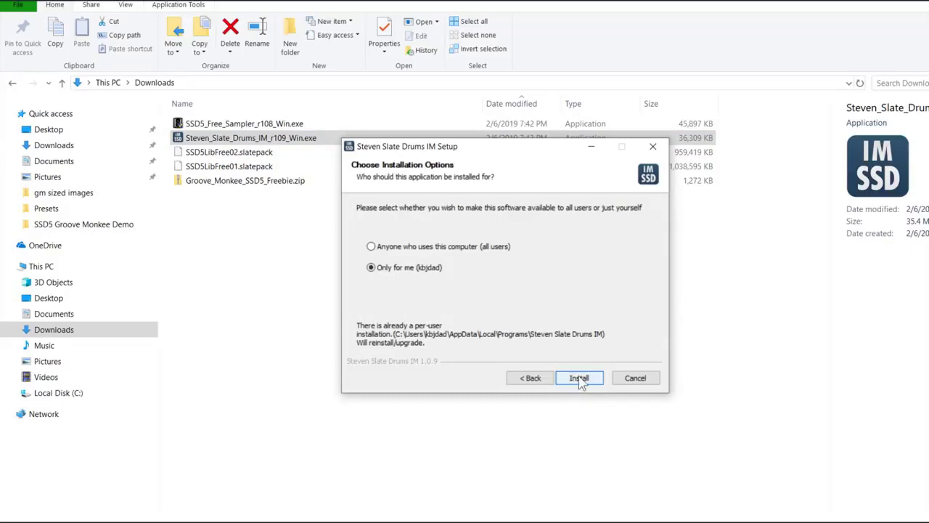
pyautogui.click(579, 379)
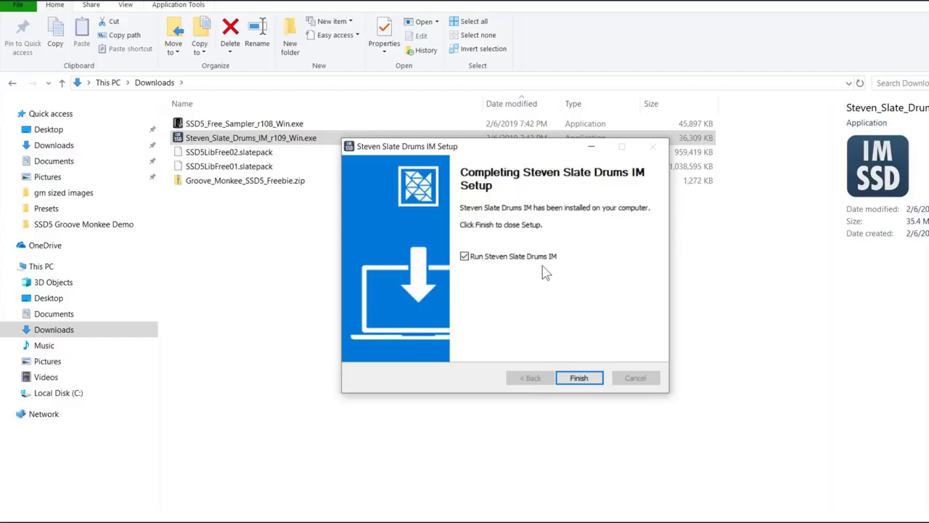
pyautogui.click(579, 379)
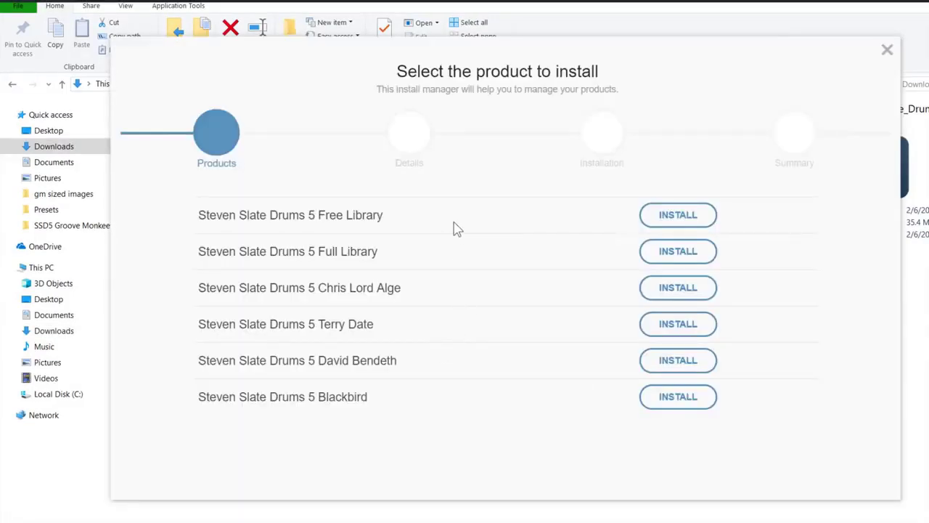
# - Choose the Steven Slate Drums 5 Free Library for installation, accept its license, and set the SlatePack files path to Downloads
pyautogui.click(664, 213)
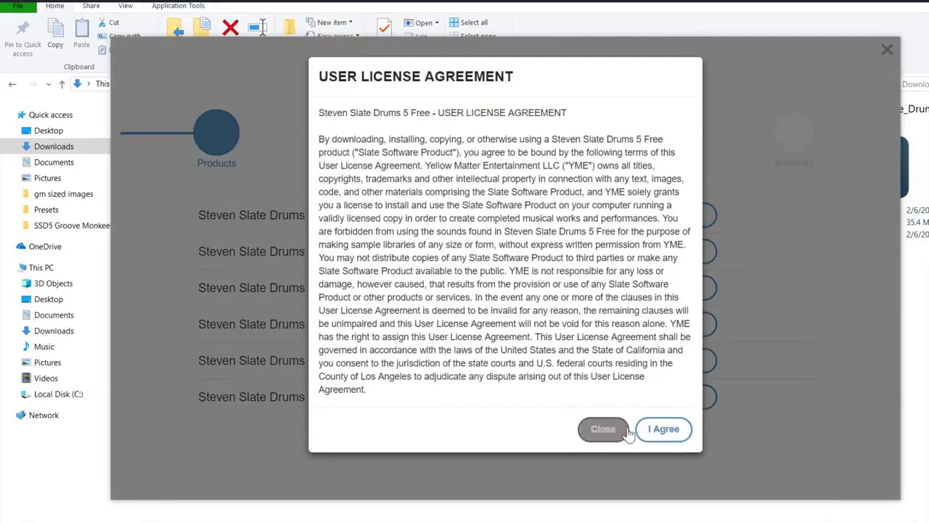
pyautogui.click(662, 430)
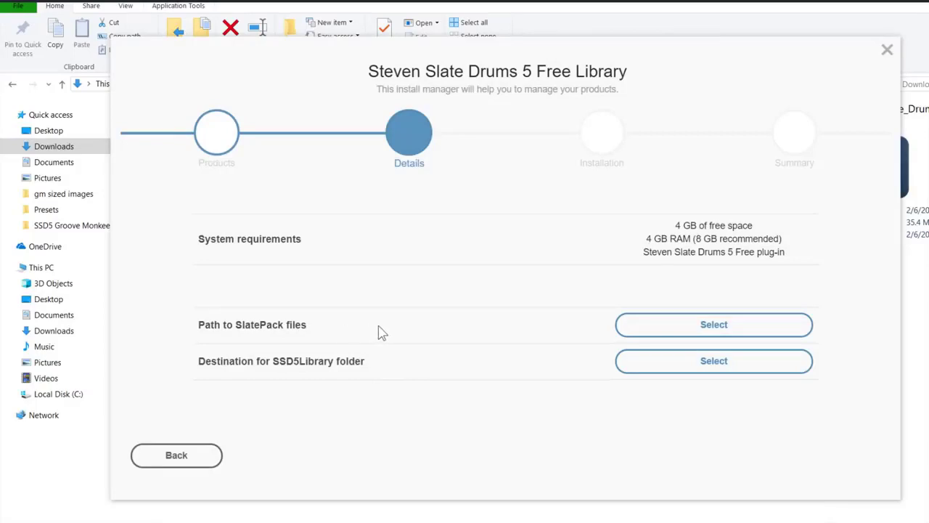
pyautogui.click(694, 326)
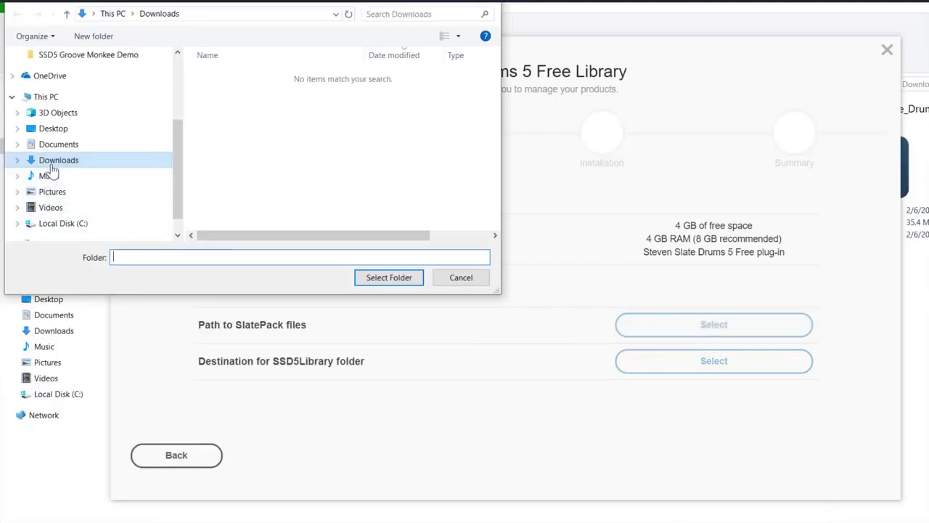
pyautogui.click(370, 278)
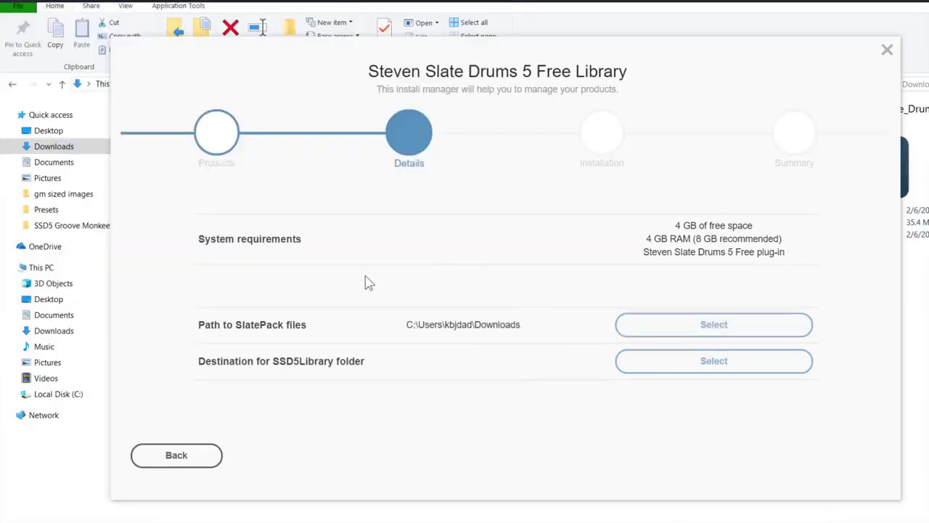
# - Set the SSD5Library destination to the Documents folder and install the Free Library through to completion
pyautogui.click(726, 365)
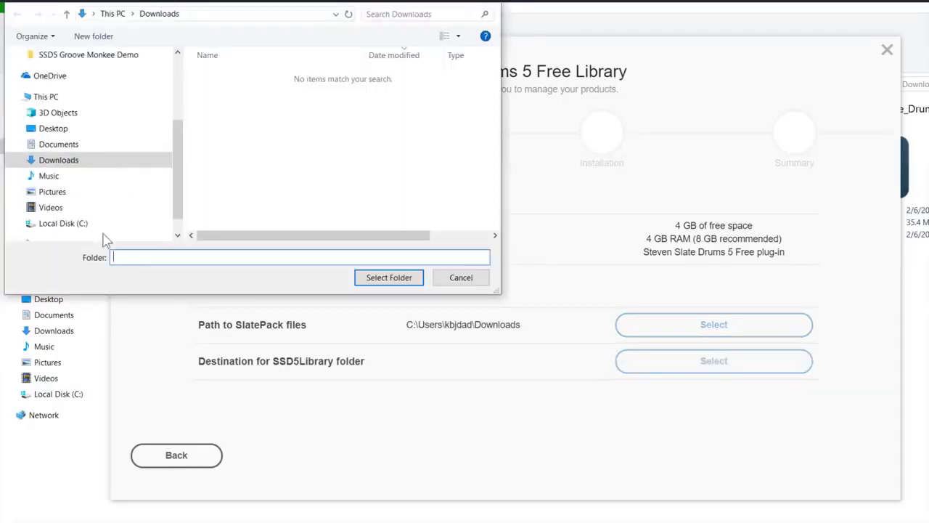
pyautogui.click(52, 145)
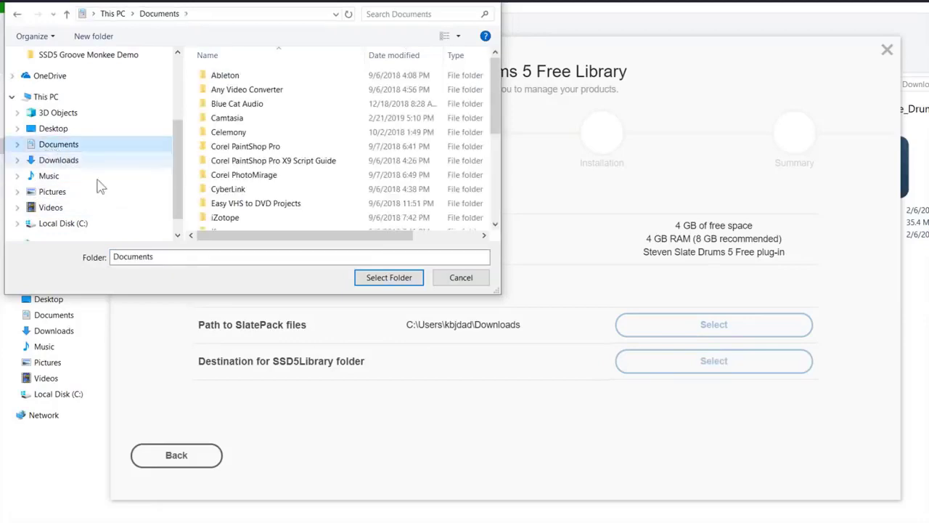
pyautogui.click(373, 281)
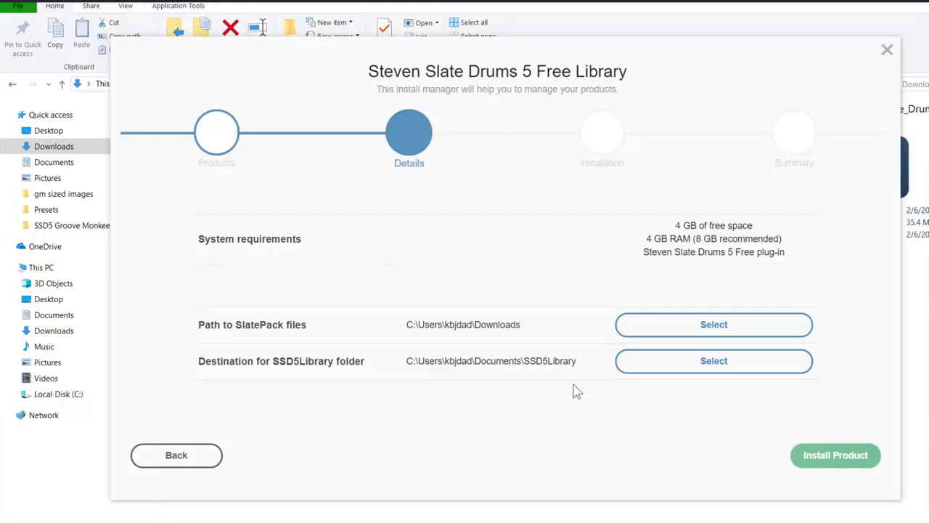
pyautogui.click(827, 455)
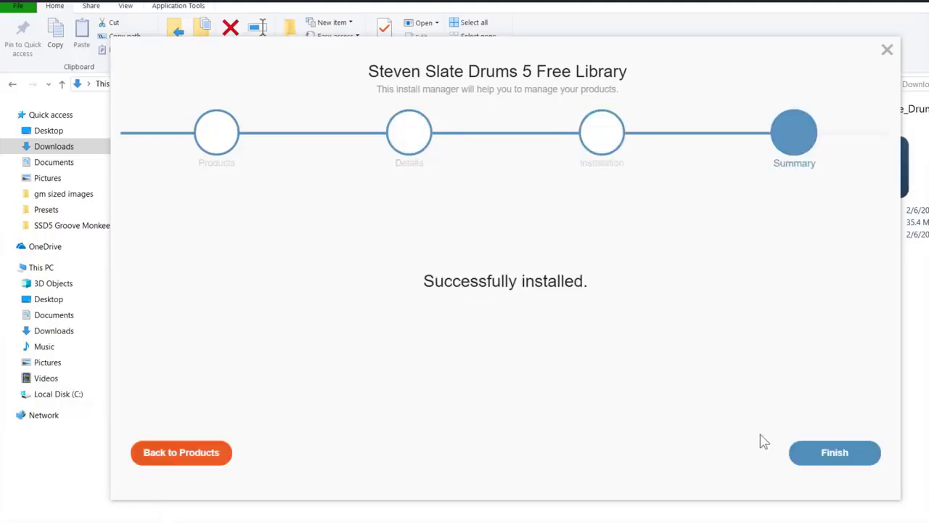
pyautogui.click(819, 452)
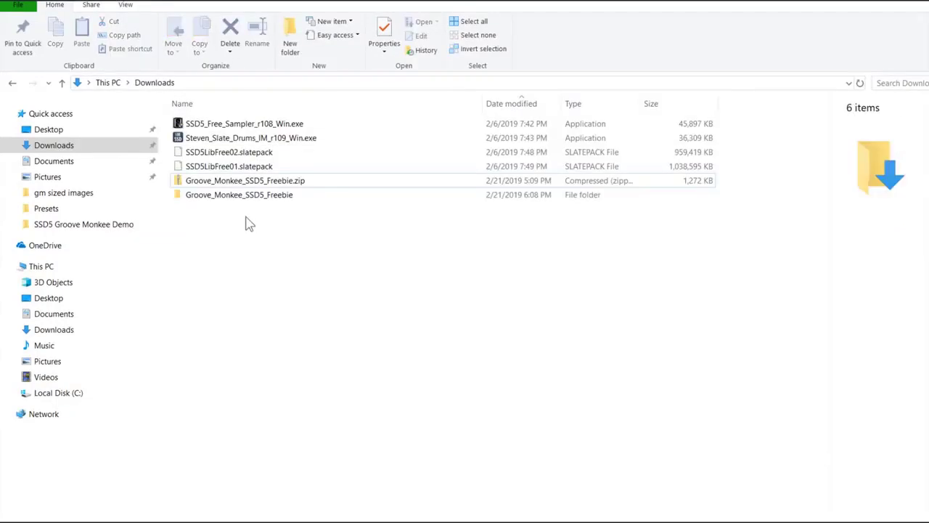
# - Open the Steven Slate 5 folder inside the extracted Groove_Monkee_SSD5_Freebie folder in Downloads
pyautogui.doubleClick(230, 197)
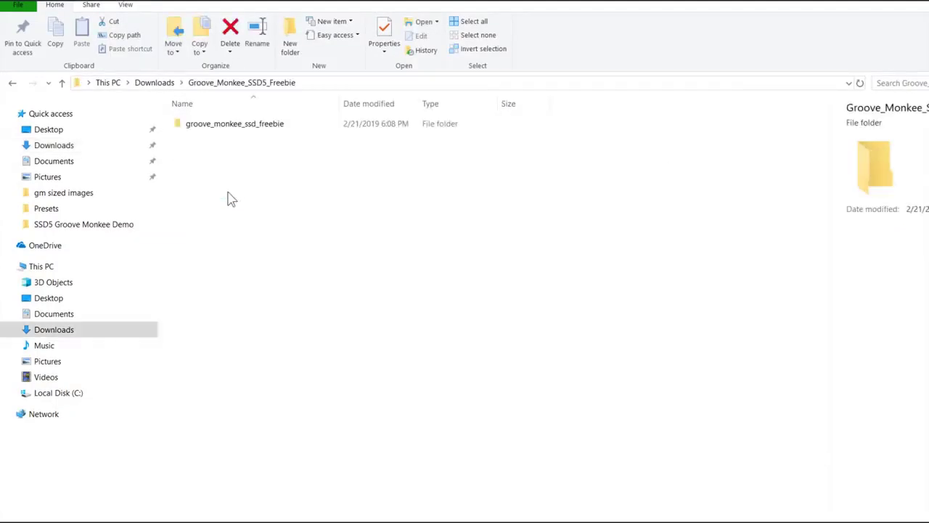
pyautogui.doubleClick(232, 125)
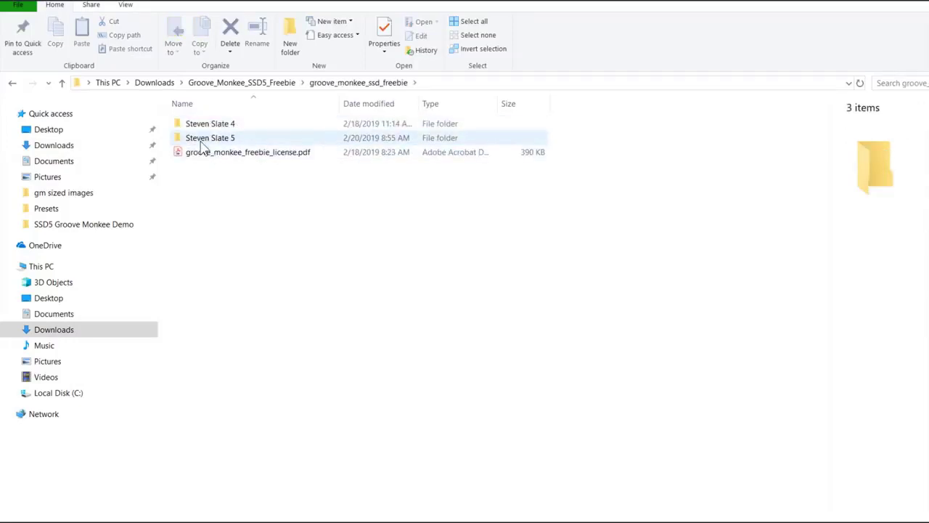
pyautogui.click(205, 144)
pyautogui.doubleClick(204, 144)
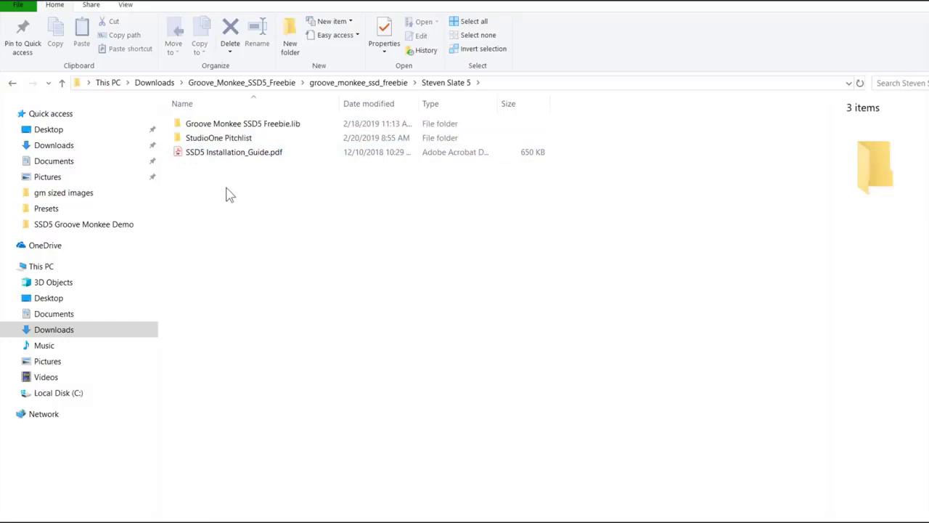
# - Paste the copied Groove Monkee SSD5 Freebie.lib folder into the Grooves folder of SSD5Library in Documents
pyautogui.click(64, 160)
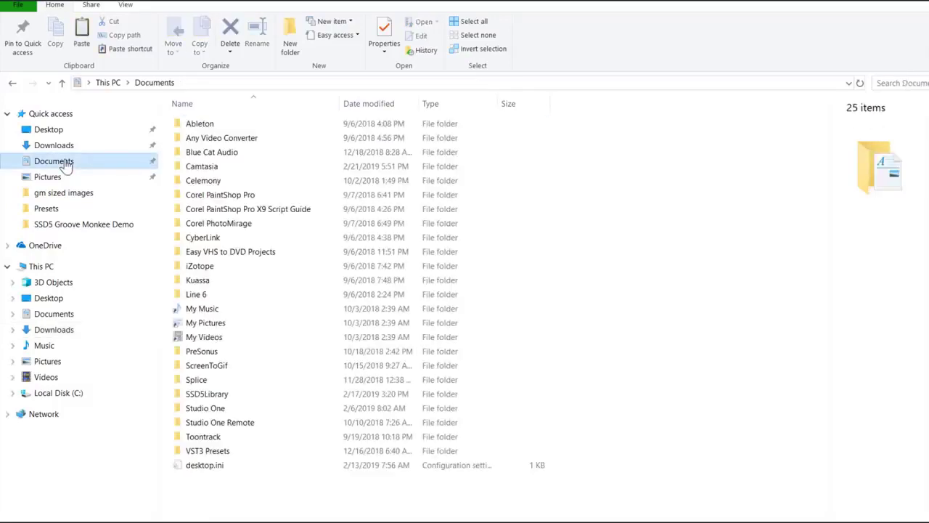
pyautogui.doubleClick(212, 400)
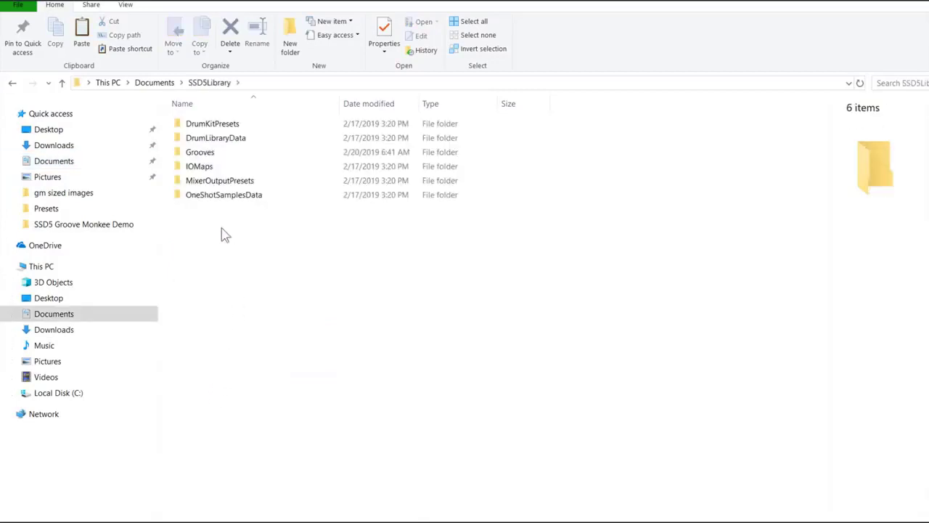
pyautogui.doubleClick(201, 154)
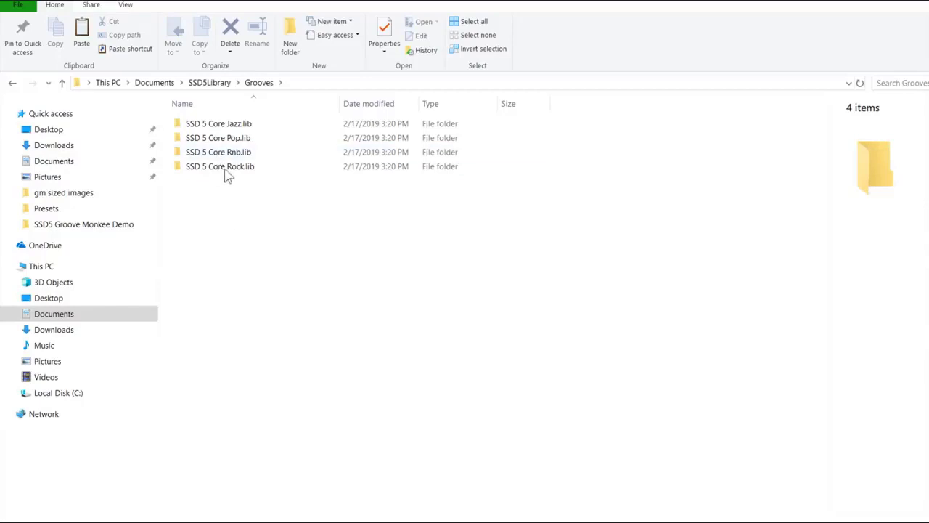
pyautogui.rightClick(229, 248)
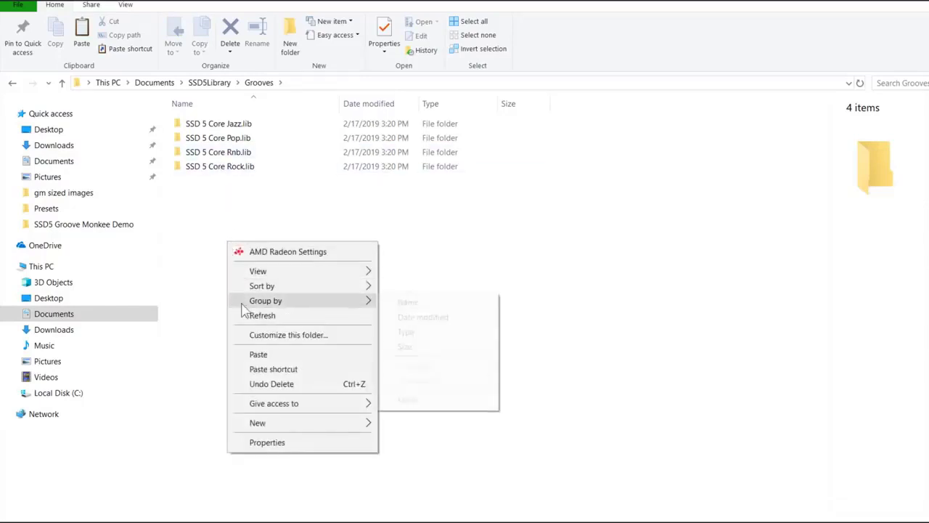
pyautogui.click(267, 355)
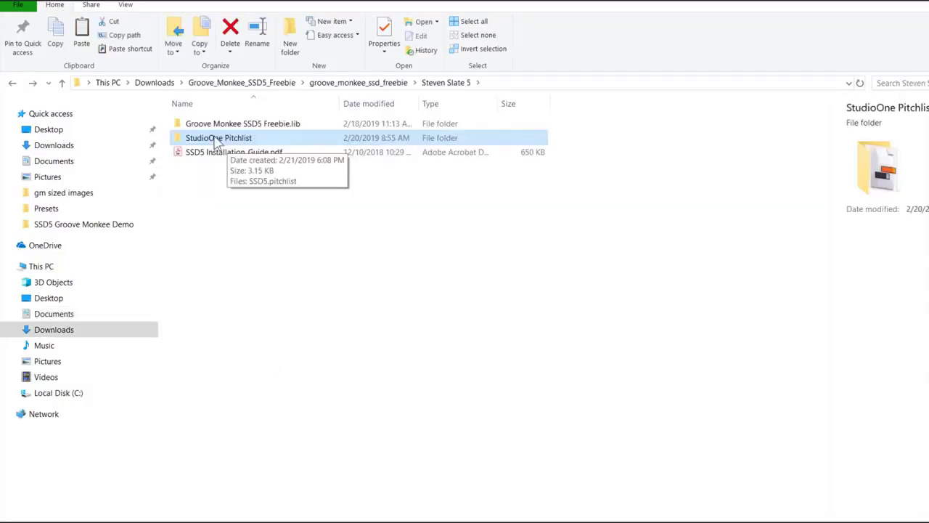
# - Copy the SSD5.pitchlist file from the StudioOne Pitchlist folder inside Steven Slate 5
pyautogui.doubleClick(215, 140)
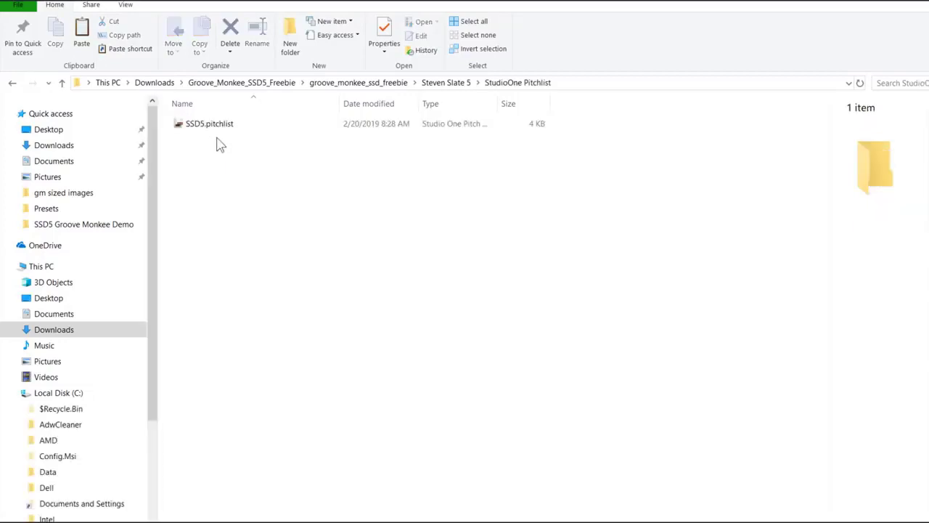
pyautogui.rightClick(213, 129)
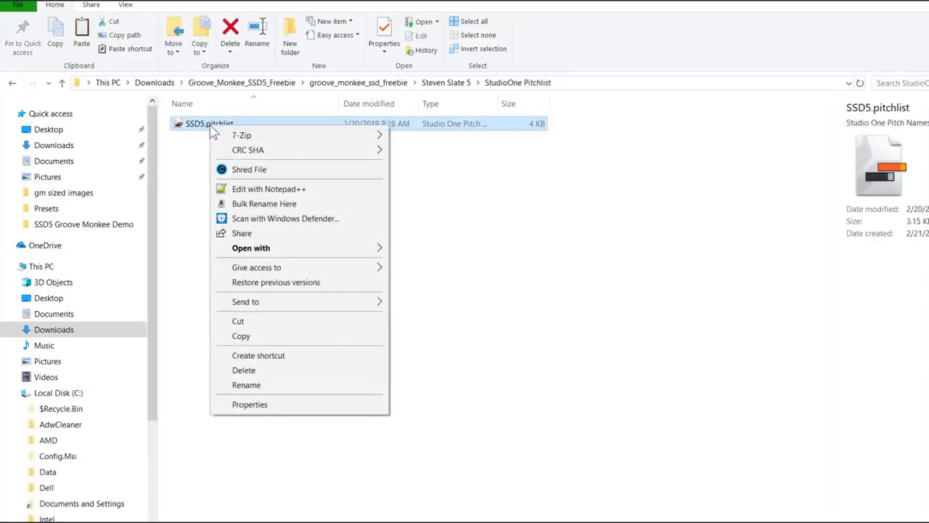
pyautogui.click(244, 337)
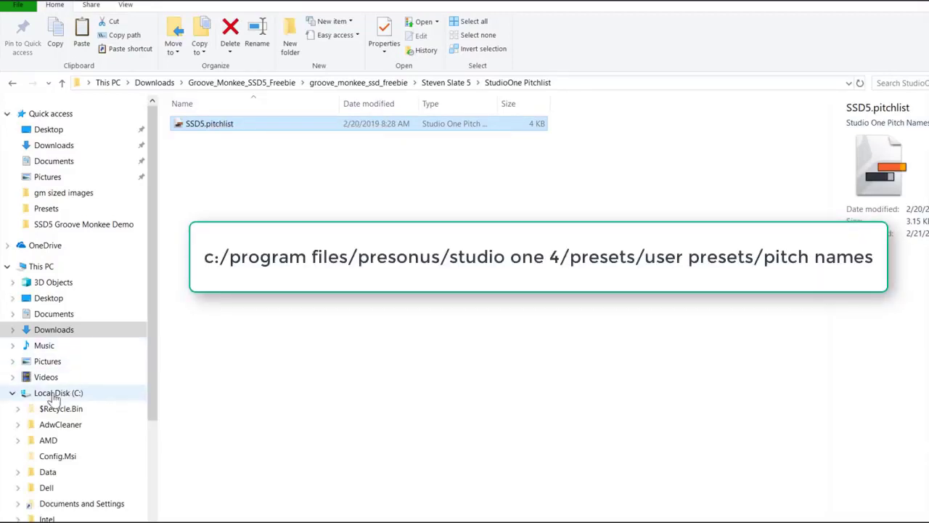
# - Open the User Presets folder under Program Files, PreSonus, Studio One 4, Presets on the C: drive
pyautogui.scroll(-3, 54, 400)
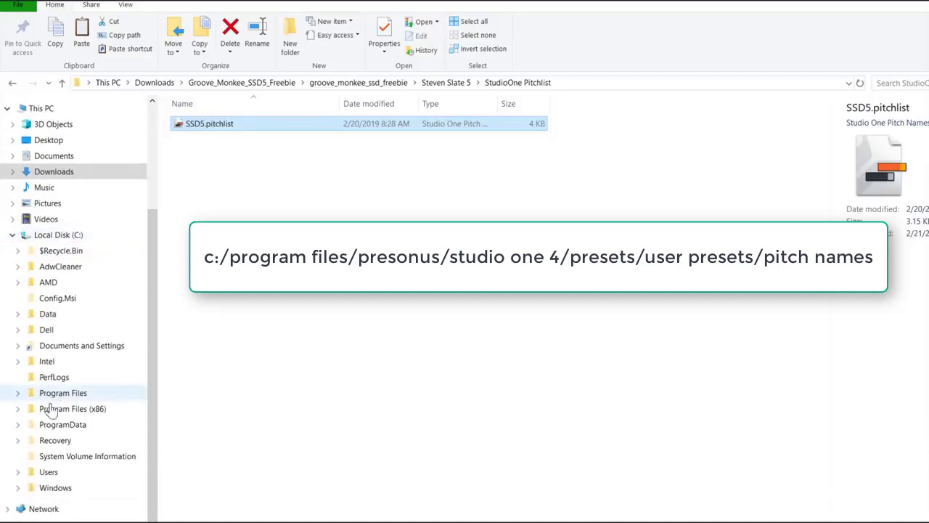
pyautogui.click(19, 392)
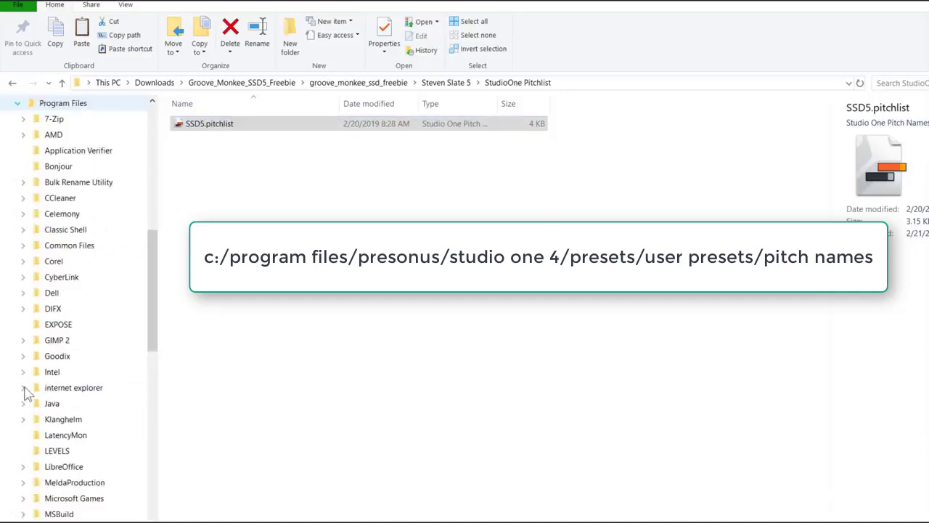
pyautogui.scroll(-2, 80, 356)
pyautogui.scroll(-2, 76, 356)
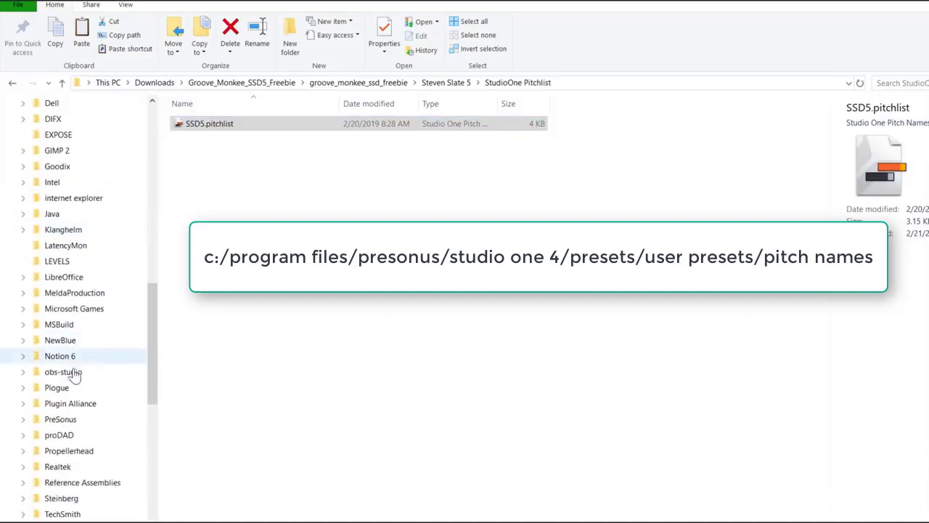
pyautogui.click(24, 420)
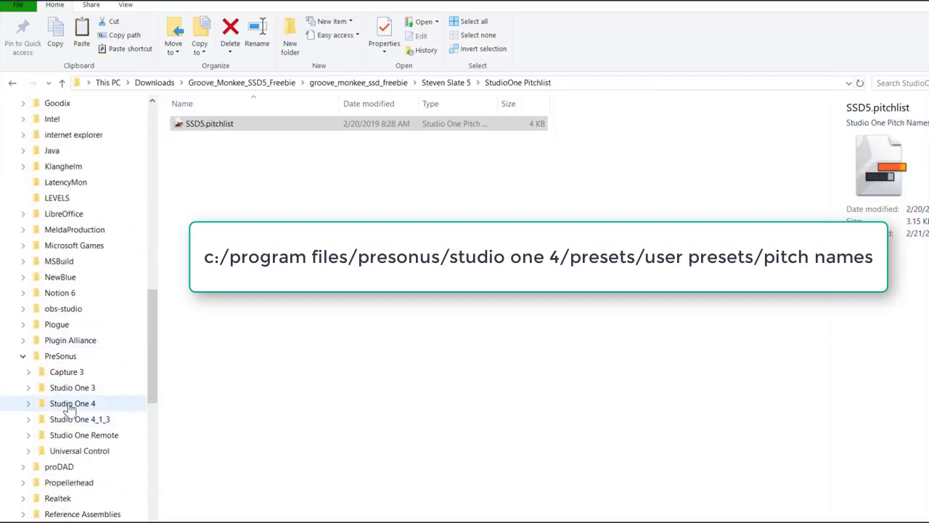
pyautogui.click(29, 404)
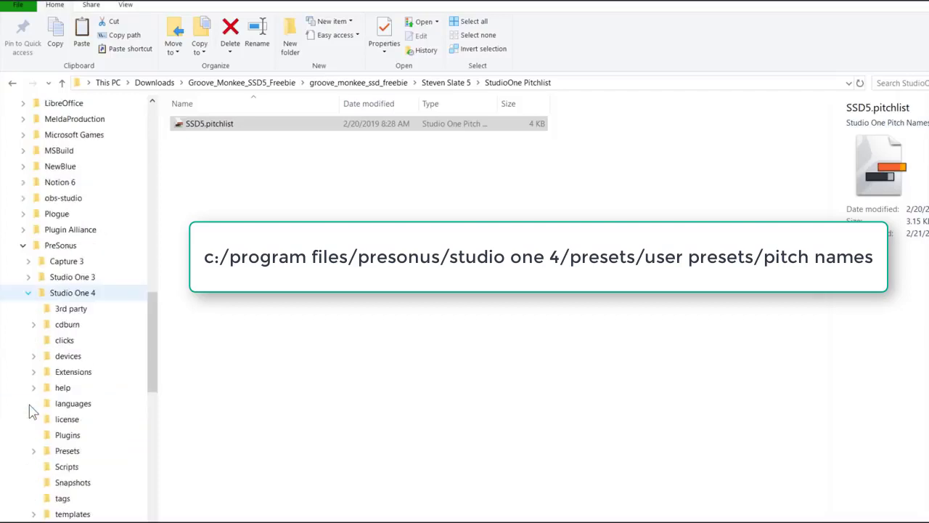
pyautogui.scroll(-2, 99, 390)
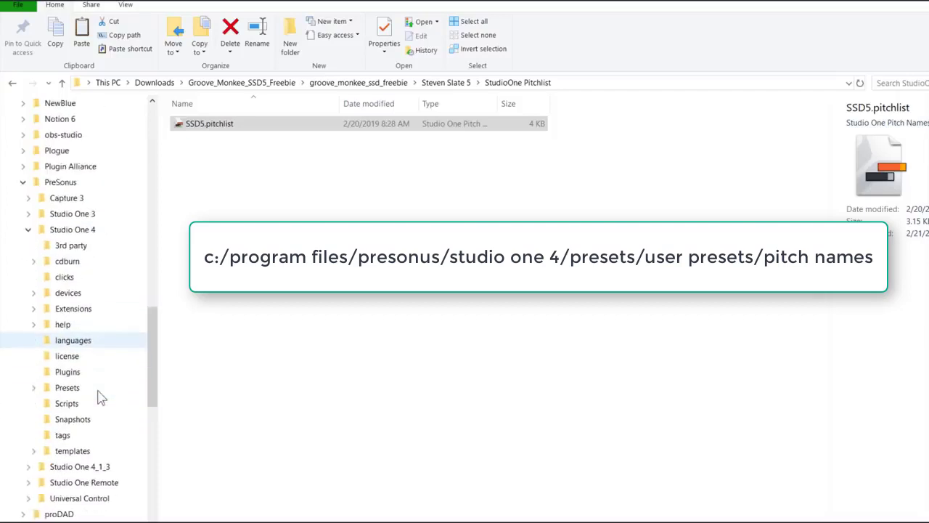
pyautogui.click(36, 389)
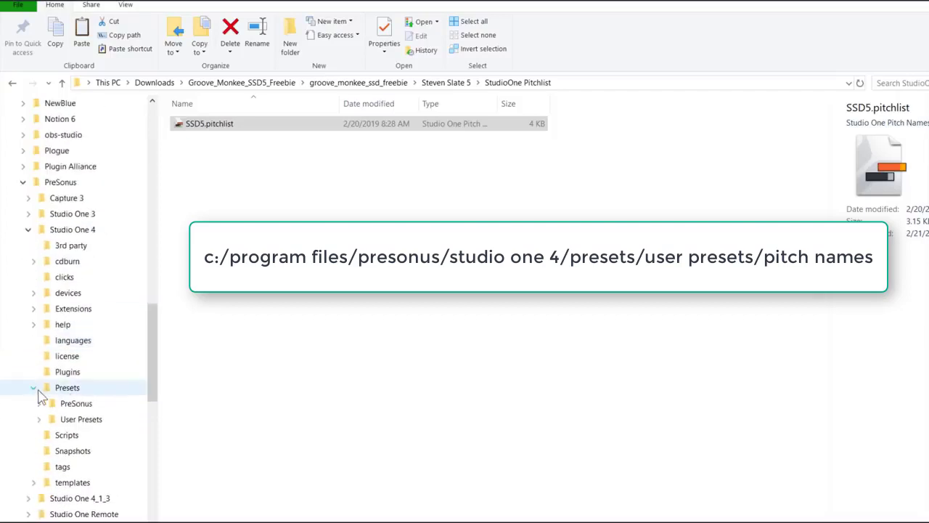
pyautogui.click(79, 425)
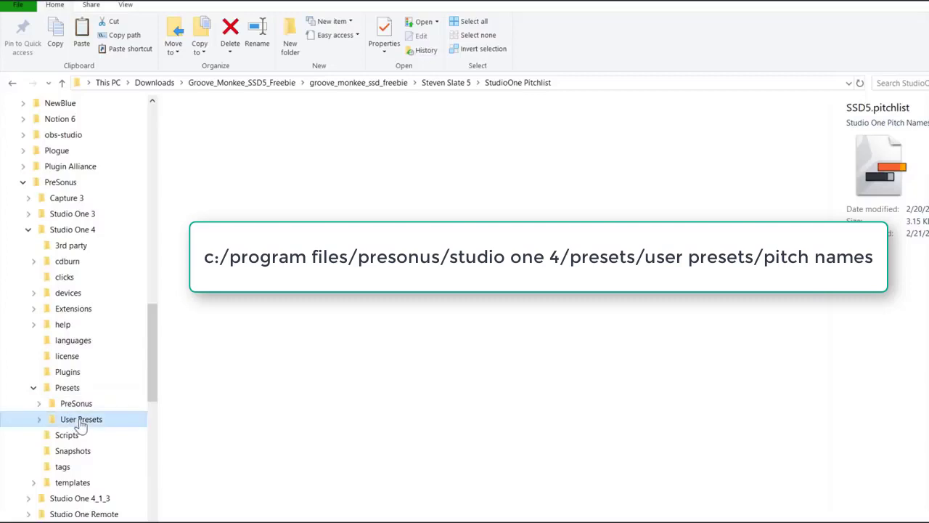
# - Paste the copied SSD5.pitchlist file into the Pitch Names folder inside User Presets, granting administrator permission
pyautogui.rightClick(251, 278)
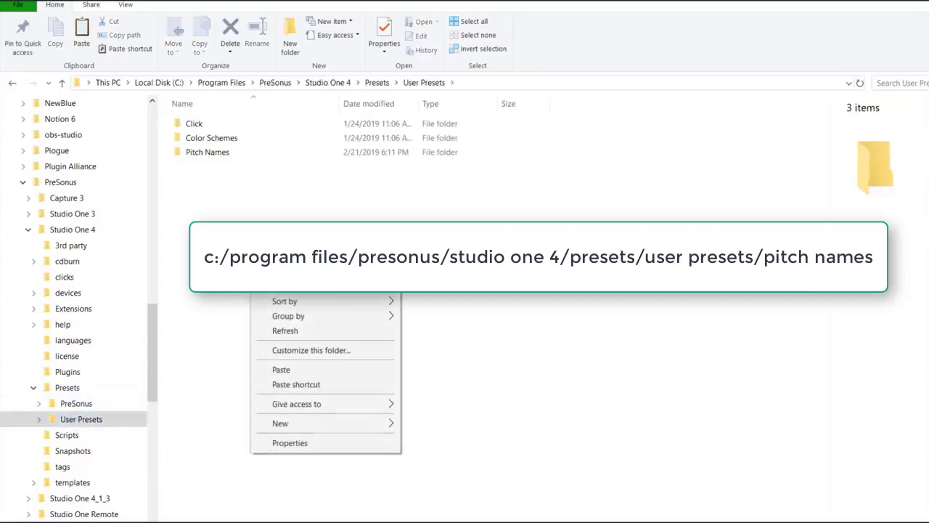
pyautogui.click(209, 154)
pyautogui.doubleClick(209, 154)
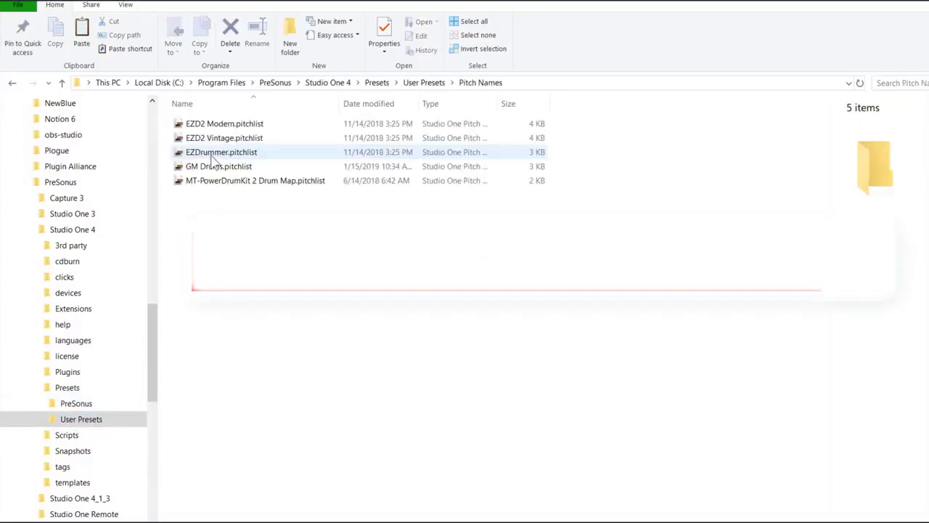
pyautogui.rightClick(221, 254)
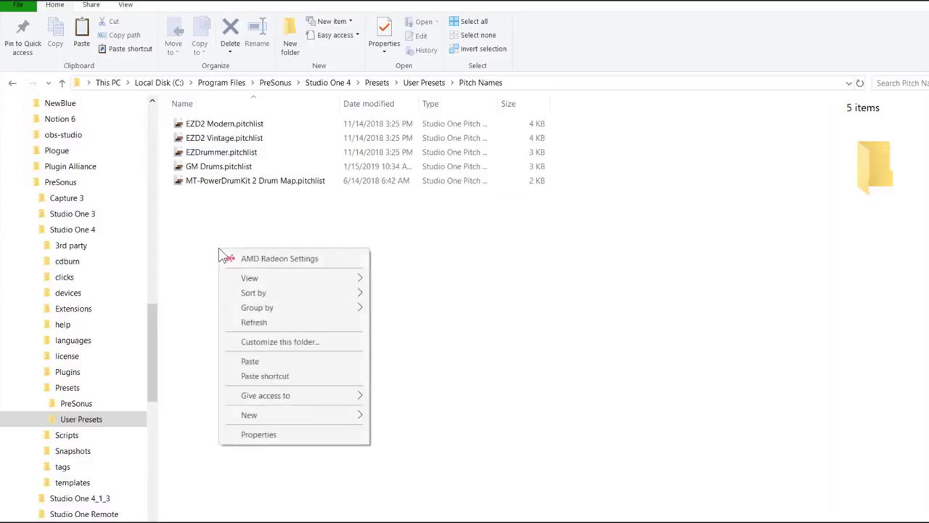
pyautogui.click(252, 362)
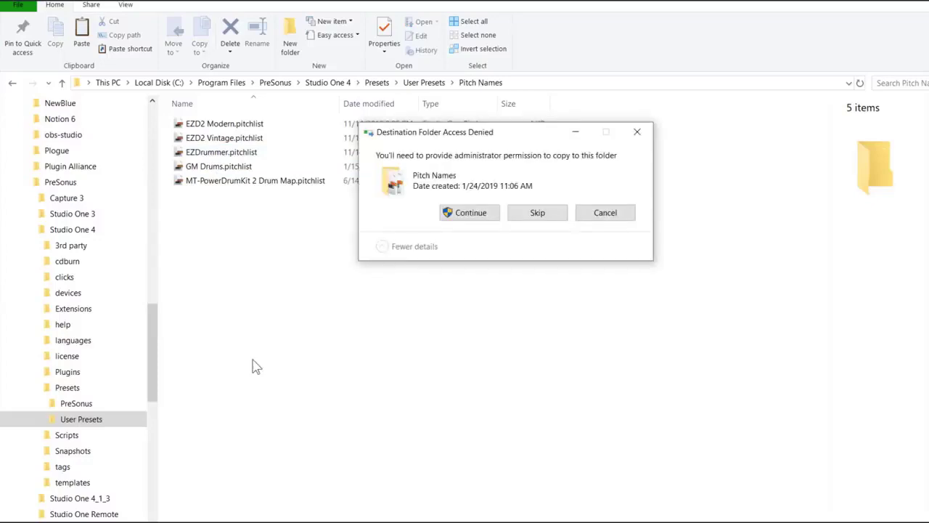
pyautogui.click(468, 212)
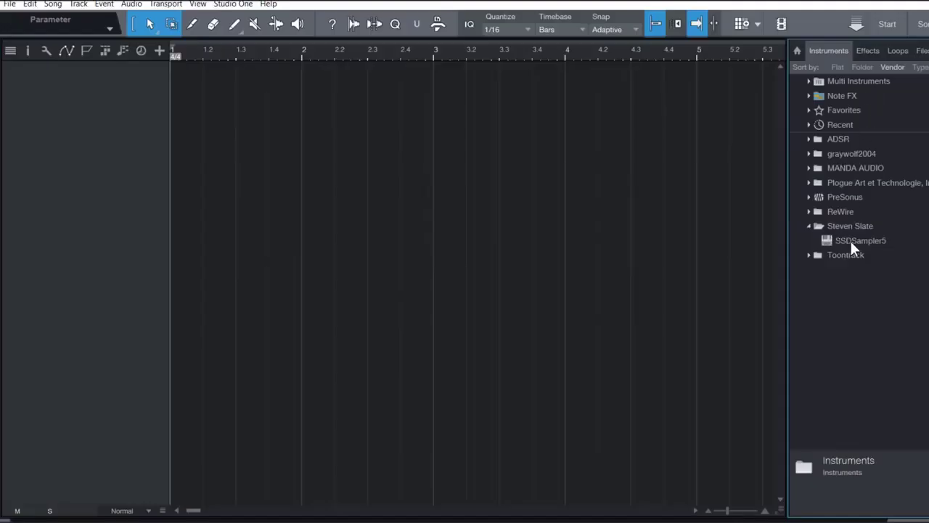
# - Switch to Studio One, add SSDSampler5 as an instrument track and set its base directory to the SSD5Library folder in Documents
pyautogui.moveTo(850, 239); pyautogui.dragTo(227, 87)
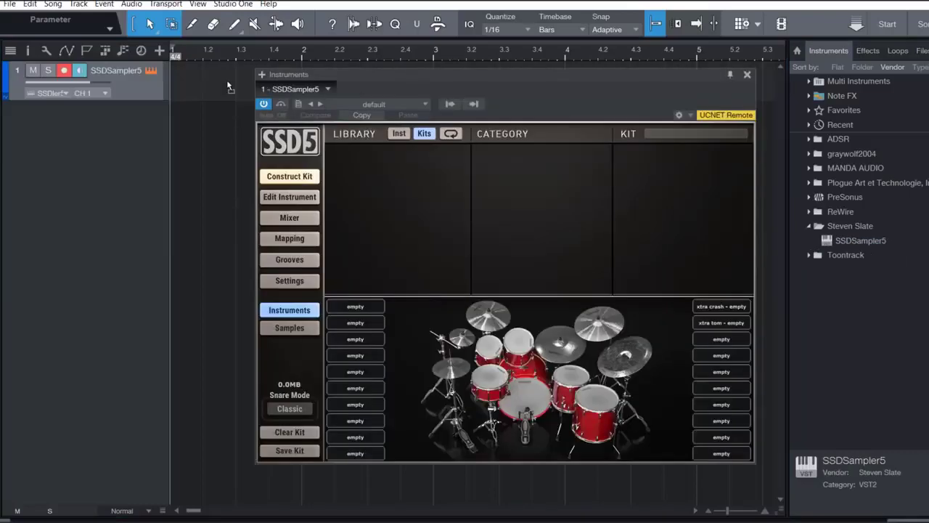
pyautogui.click(289, 280)
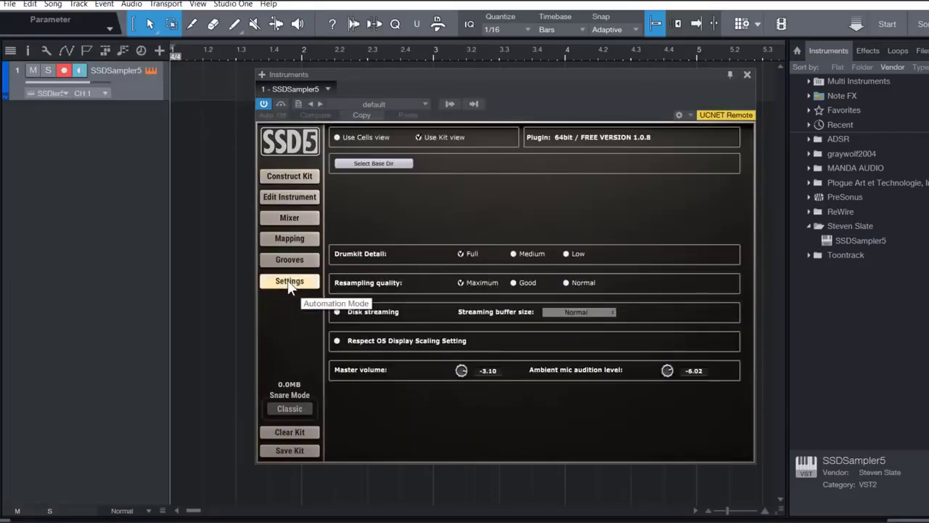
pyautogui.click(382, 161)
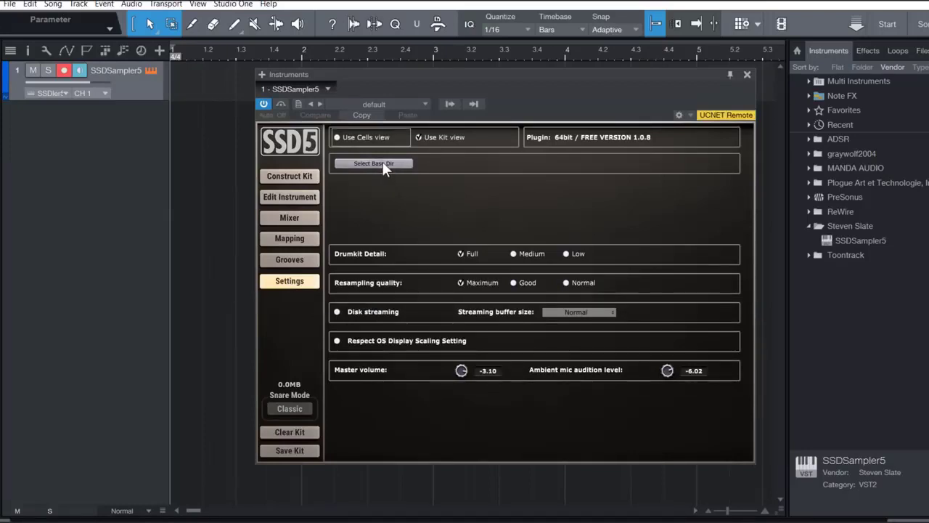
pyautogui.doubleClick(482, 252)
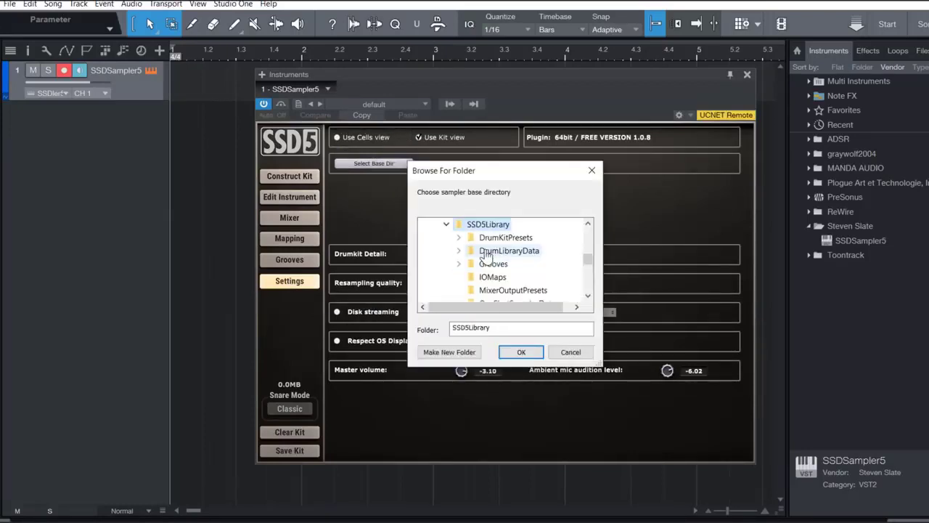
pyautogui.click(520, 353)
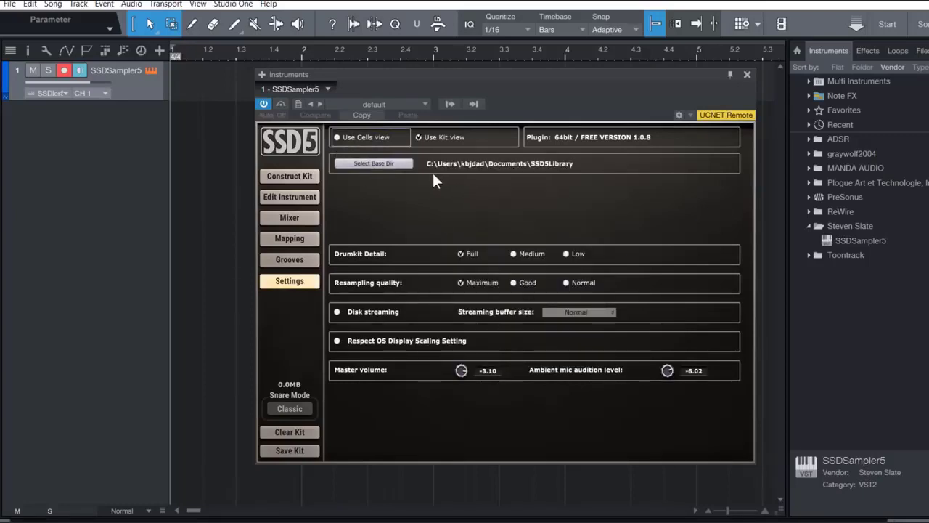
# - Refresh the SSD5 kit library and load the Deluxe 2 Free Edition kit from SSD 5 Deluxe 2, 01 Rock Kits
pyautogui.click(293, 179)
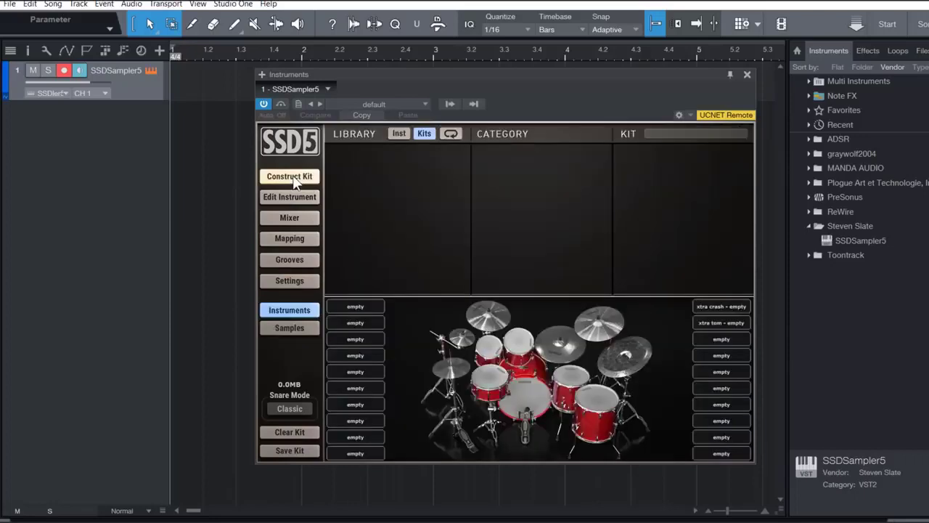
pyautogui.click(452, 133)
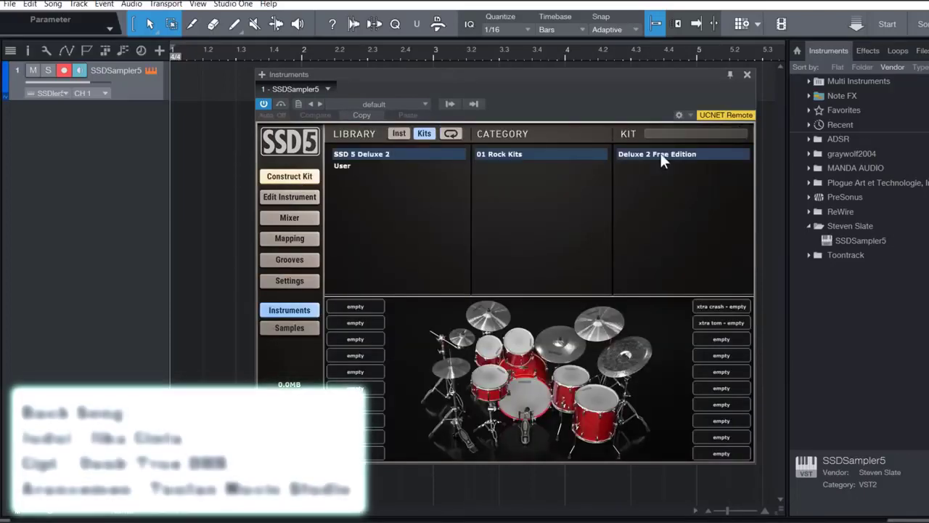
pyautogui.click(660, 153)
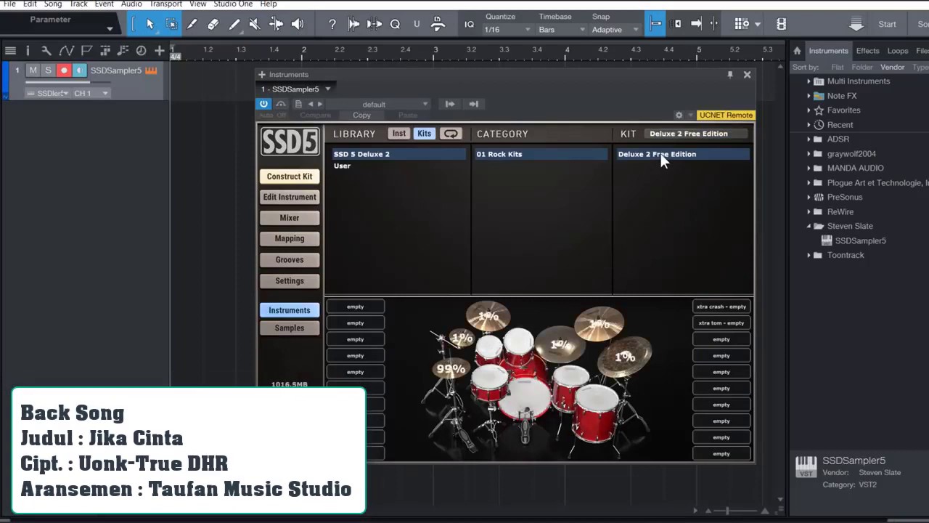
# - Store the loaded Deluxe 2 Free Edition setup as the default preset for SSDSampler5
pyautogui.click(299, 103)
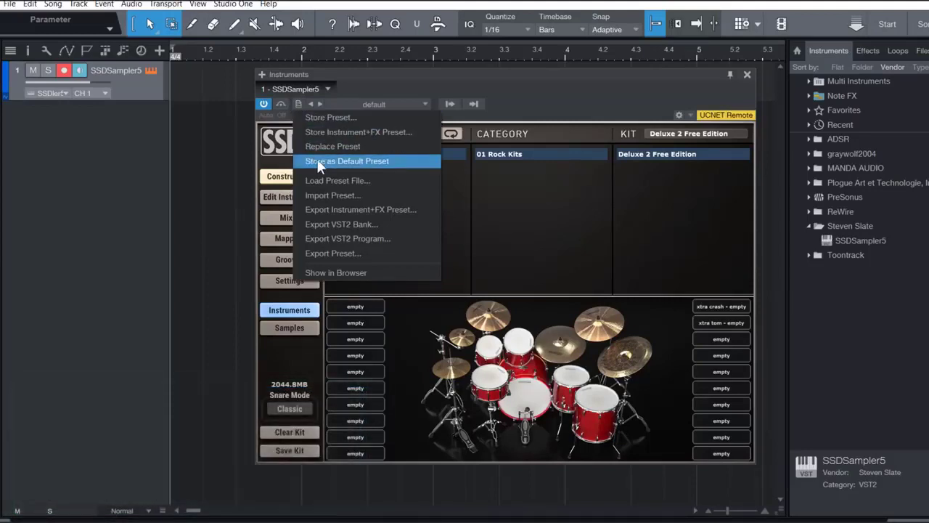
pyautogui.click(312, 160)
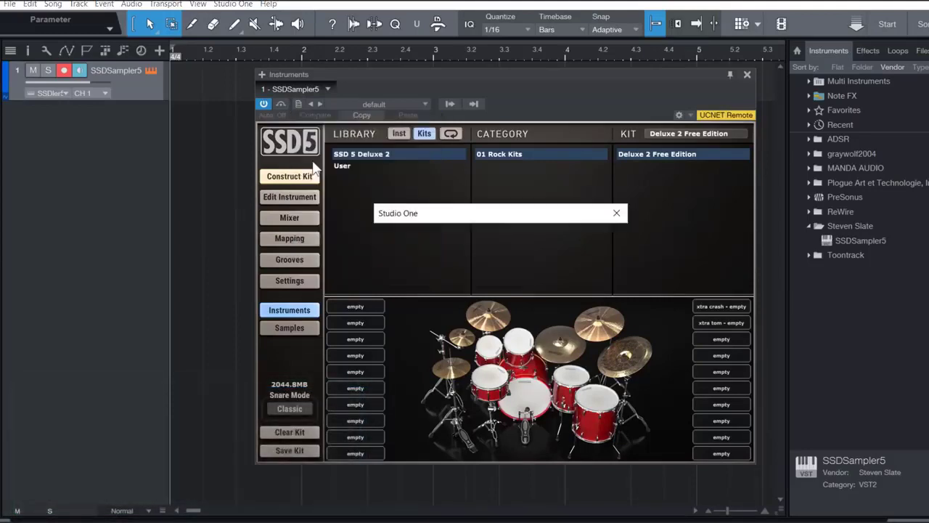
pyautogui.click(544, 271)
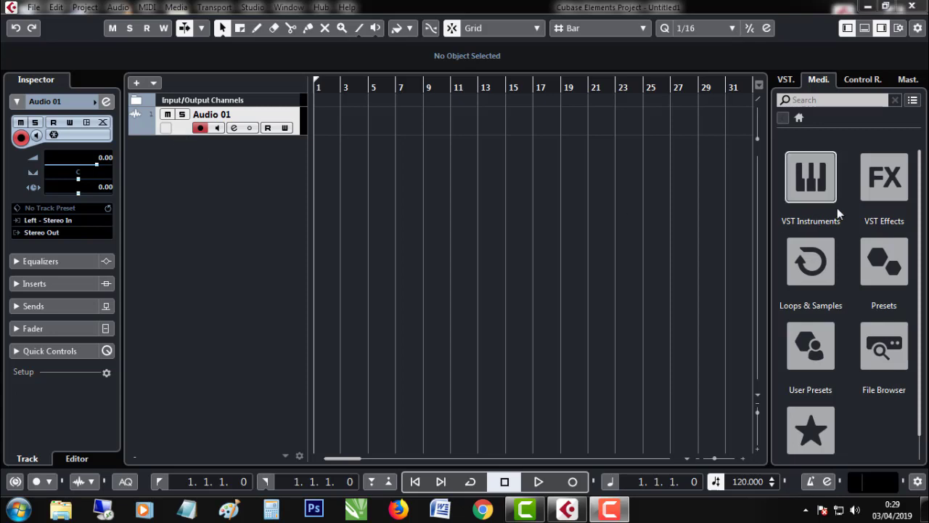
# - Switch to Cubase Elements, add a Perfect Drums instrument track from the Drum category of VST Instruments and close its plugin window
pyautogui.click(827, 191)
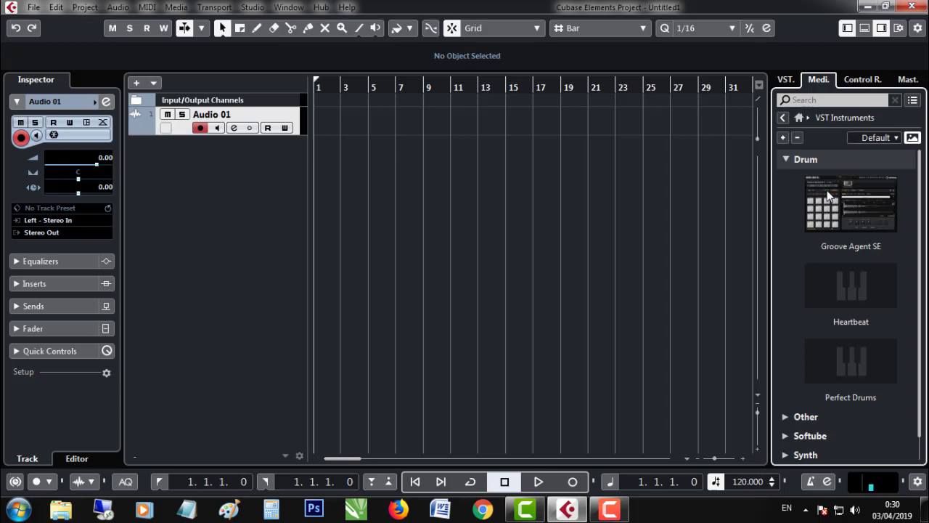
pyautogui.moveTo(869, 371); pyautogui.dragTo(221, 202)
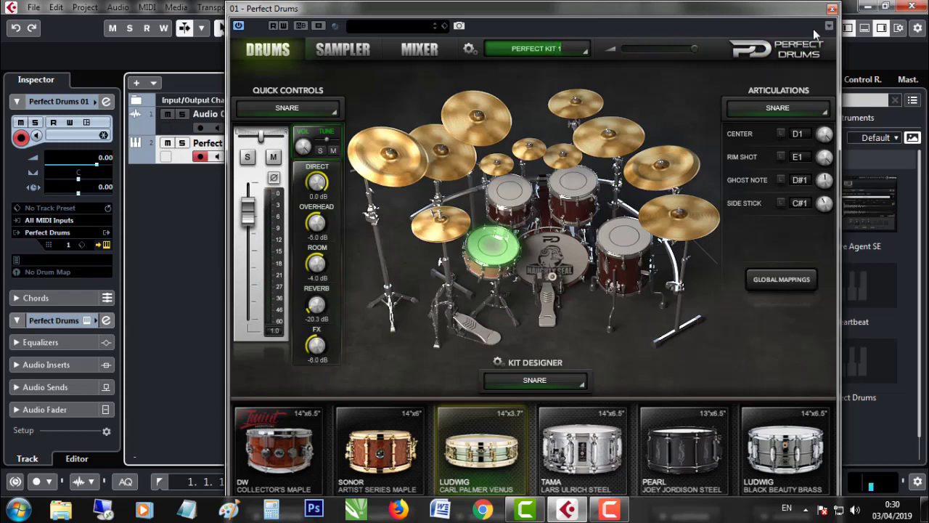
pyautogui.click(832, 8)
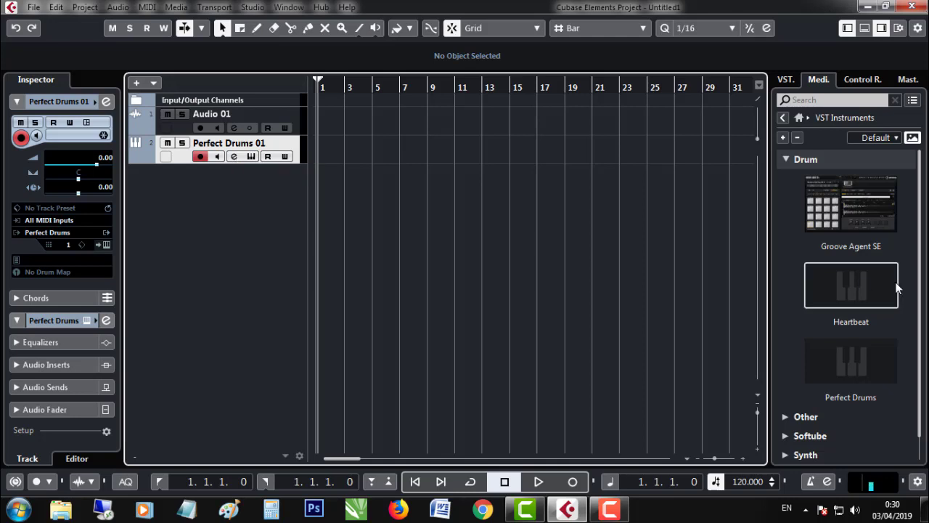
# - Add an SSDSampler5 instrument track from the Other category of VST Instruments and close its plugin window
pyautogui.click(790, 158)
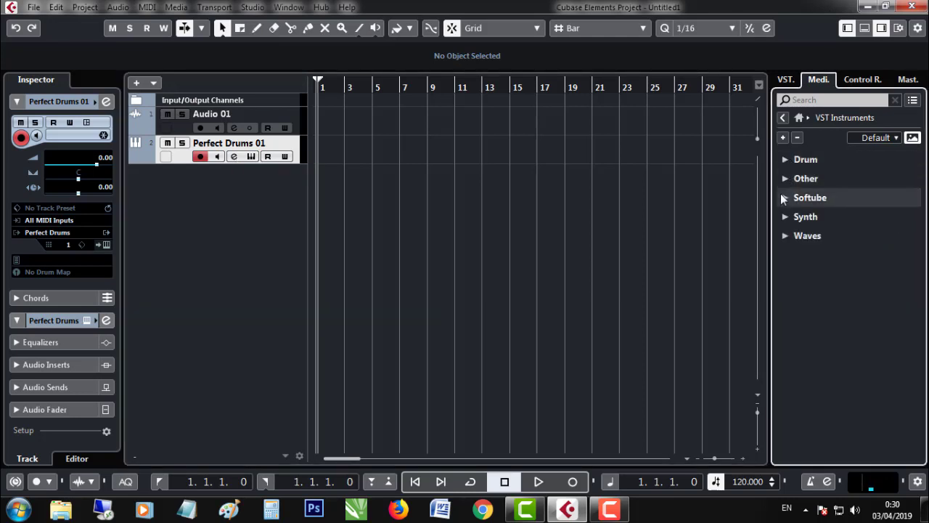
pyautogui.click(780, 180)
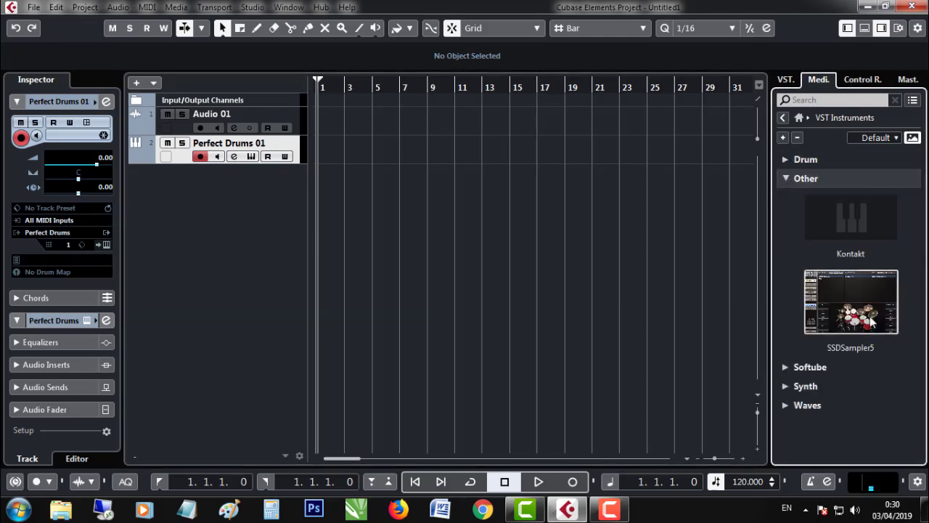
pyautogui.moveTo(851, 301); pyautogui.dragTo(214, 266)
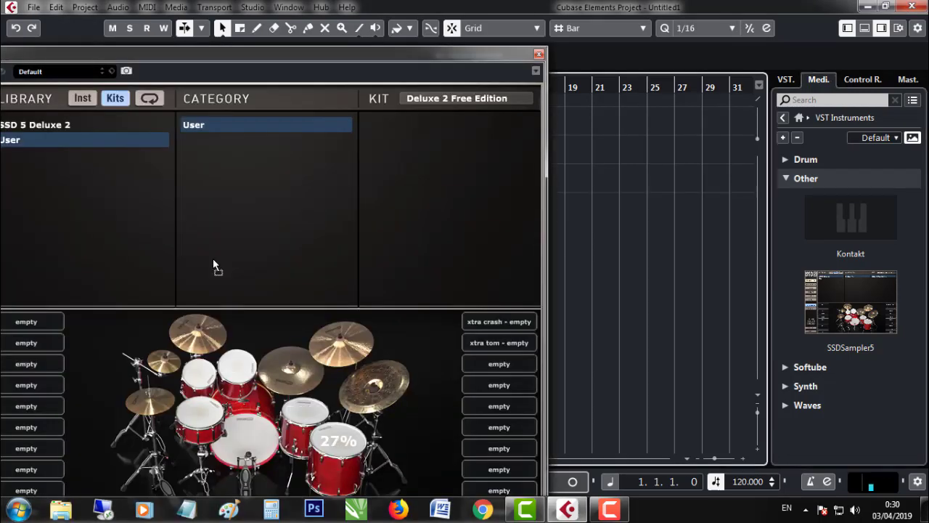
pyautogui.moveTo(367, 55); pyautogui.dragTo(571, 25)
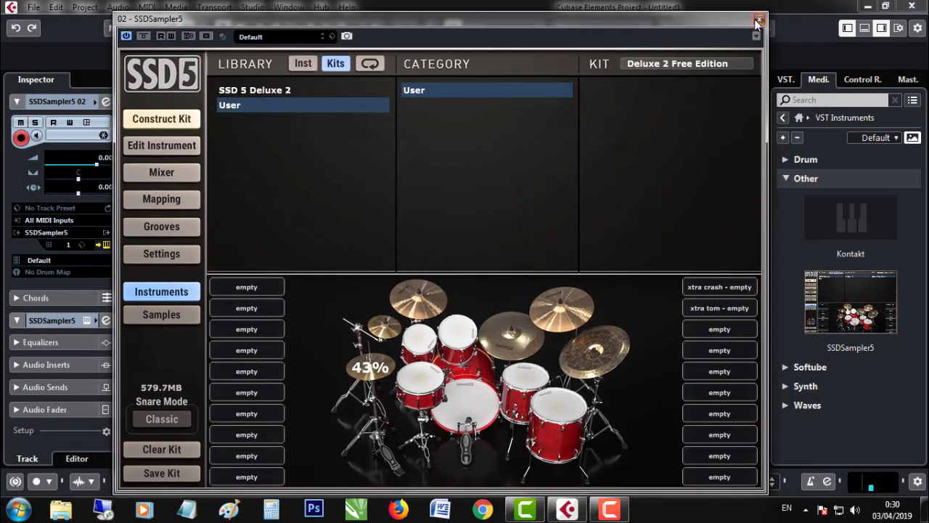
pyautogui.click(758, 18)
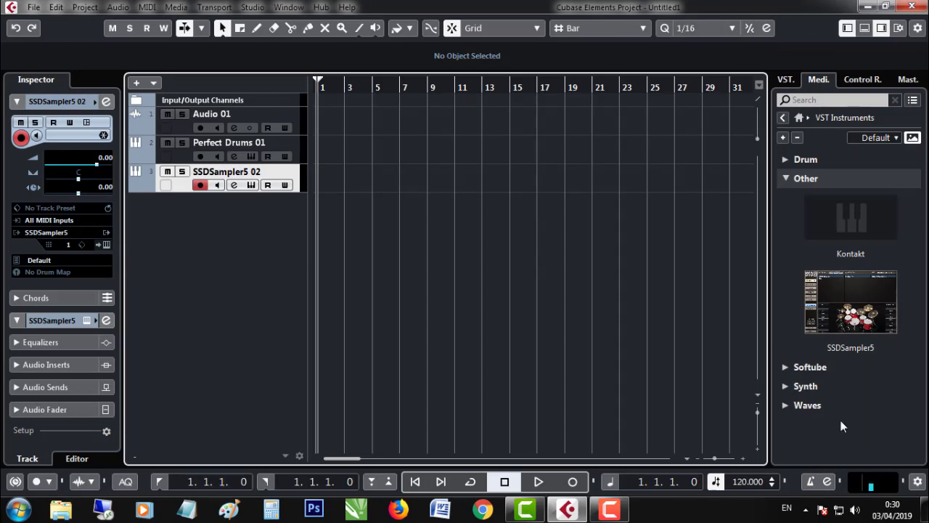
# - Hide and restore the left zone of the project window and toggle the lower zone
pyautogui.click(898, 176)
pyautogui.click(847, 28)
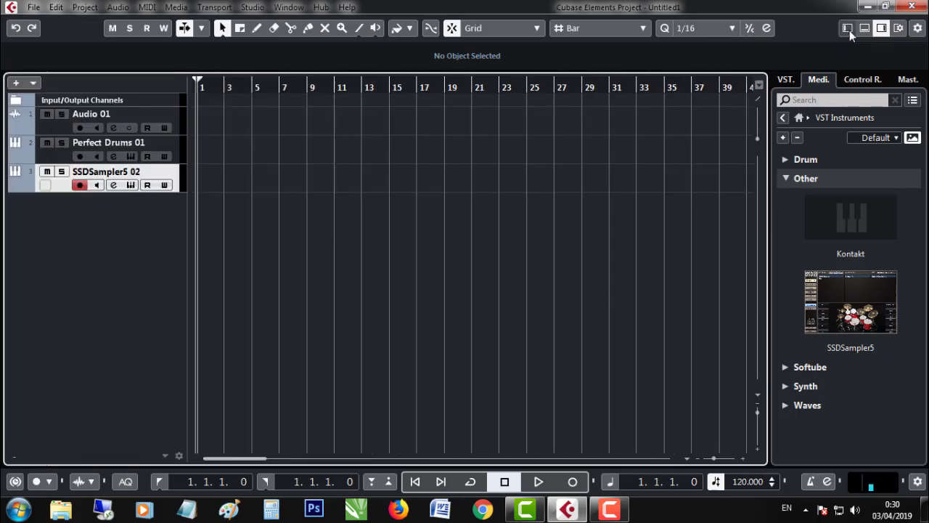
pyautogui.click(848, 28)
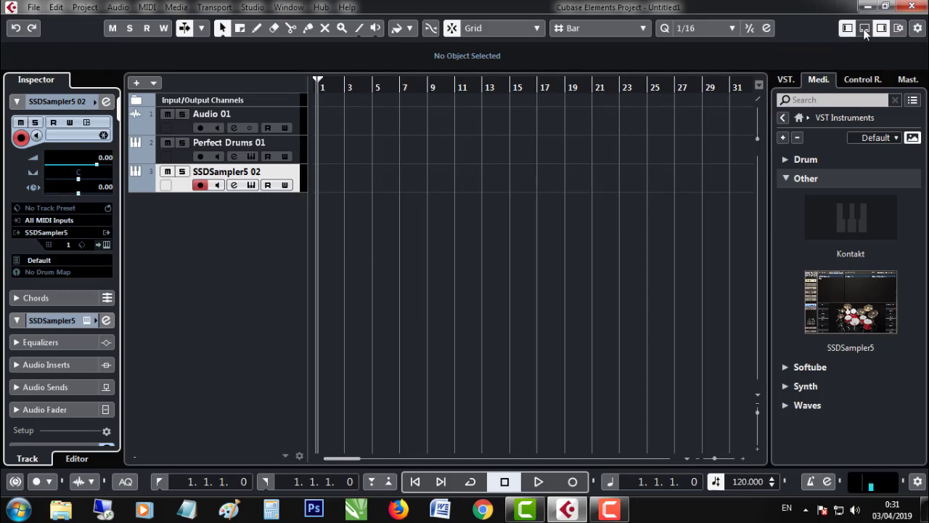
pyautogui.click(863, 33)
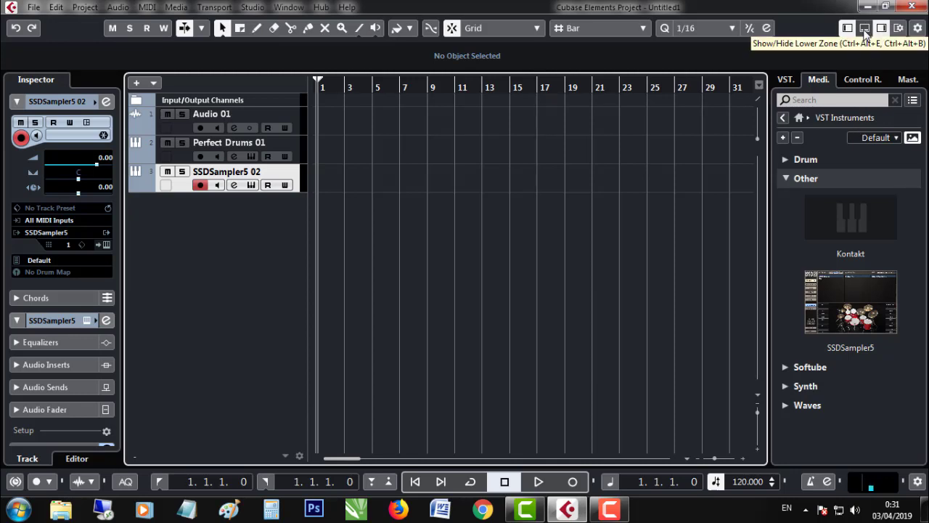
# - Show the MixConsole in the project window's lower zone and hide that zone again
pyautogui.click(865, 30)
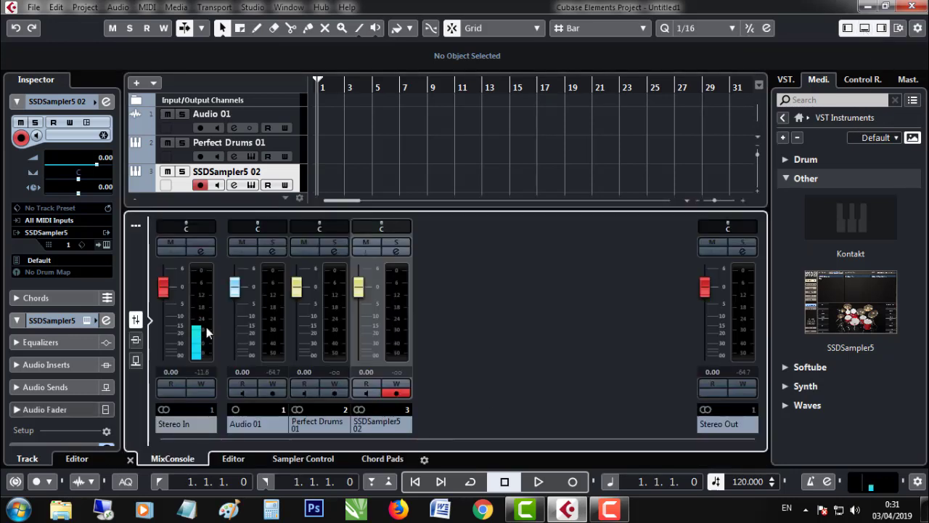
pyautogui.click(865, 31)
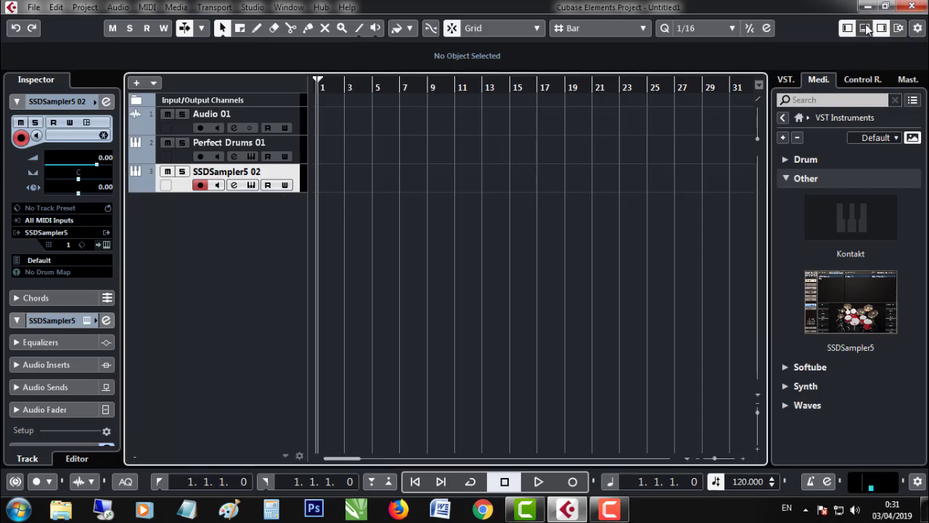
pyautogui.click(865, 29)
pyautogui.click(866, 27)
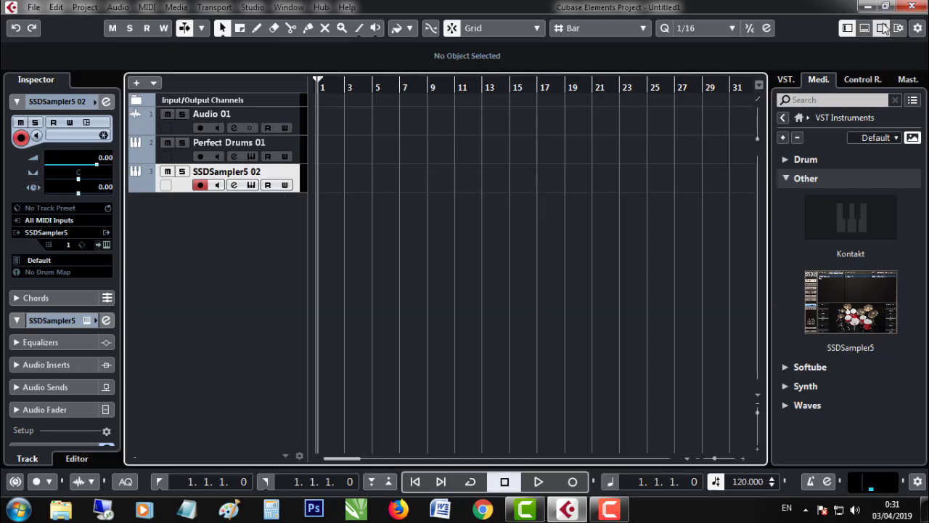
# - Toggle the right zone, return its Media browser to the home page and hide the zone
pyautogui.click(882, 27)
pyautogui.click(882, 28)
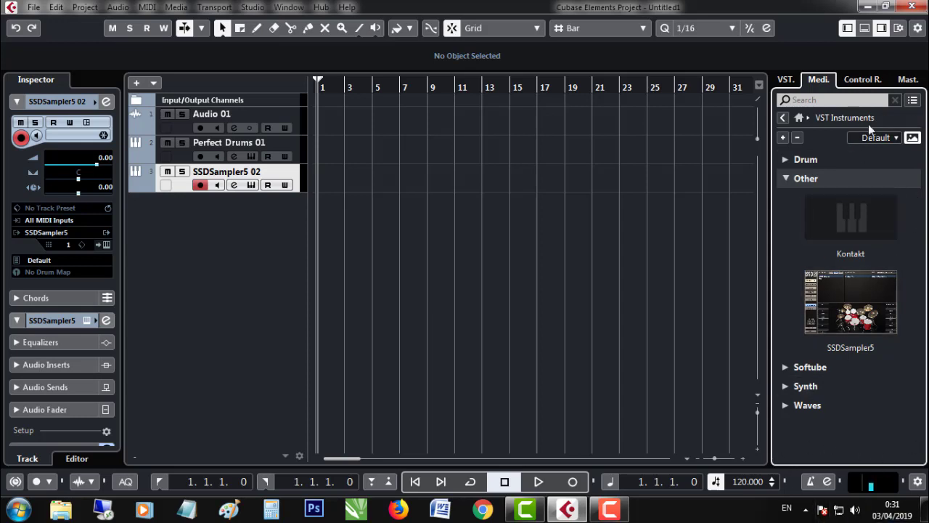
pyautogui.click(800, 118)
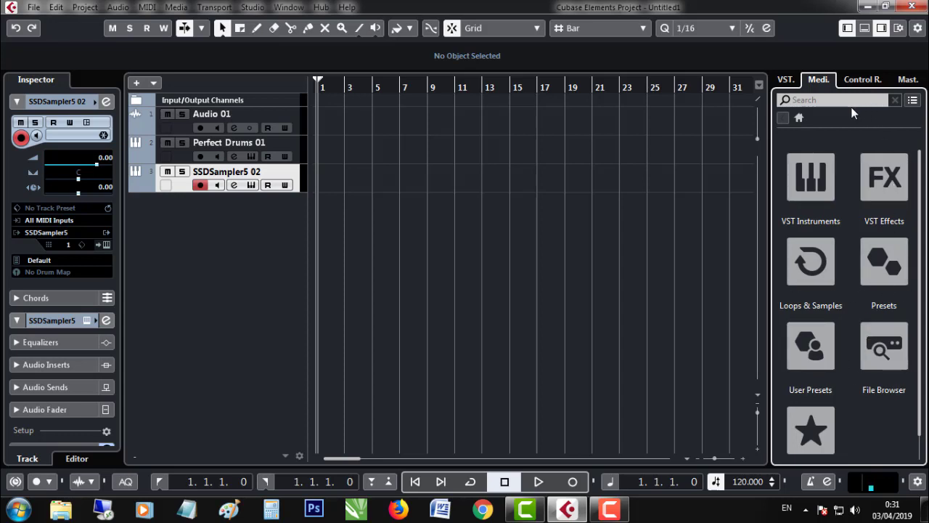
pyautogui.click(881, 27)
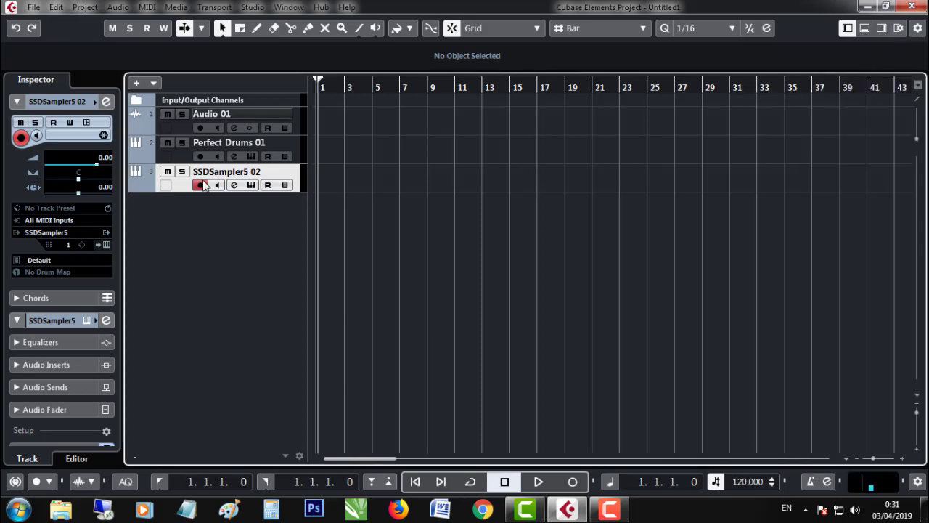
# - Open the SSDSampler5 02 track's instrument window and audition the snare, kick, floor toms and rack toms on the kit picture
pyautogui.click(250, 185)
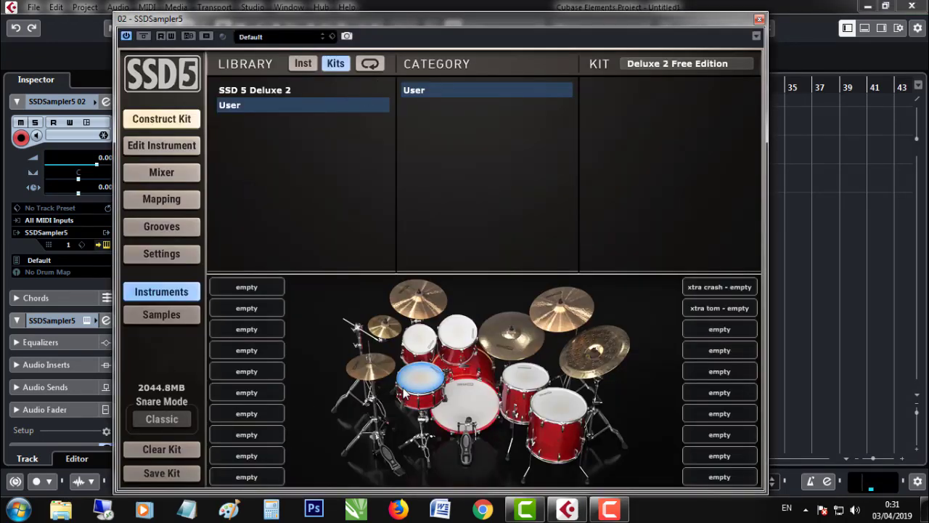
pyautogui.click(418, 380)
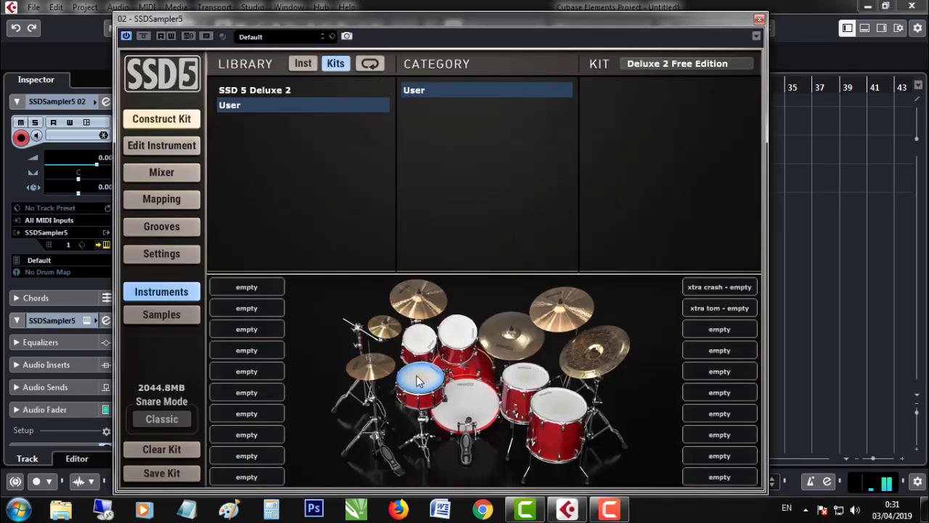
pyautogui.click(469, 402)
pyautogui.click(518, 381)
pyautogui.click(555, 404)
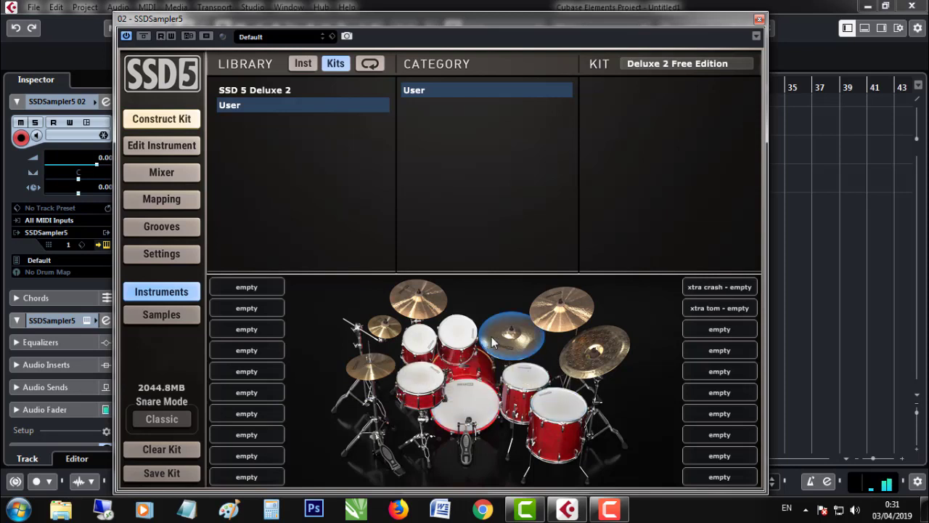
pyautogui.click(463, 330)
pyautogui.click(420, 342)
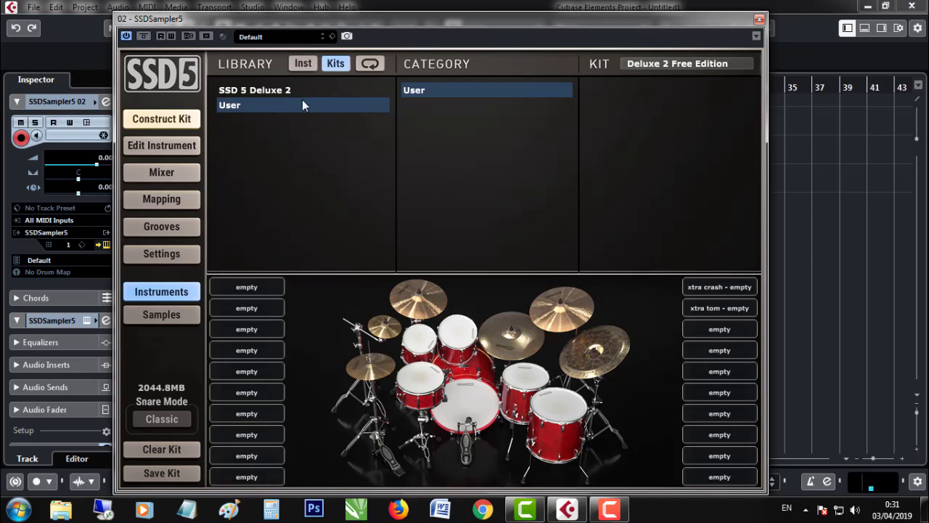
# - Enable Autoplay for the SSD5 grooves and audition the intro groove Int 02 - HH Closed from 44 084 Rock Straight
pyautogui.click(161, 227)
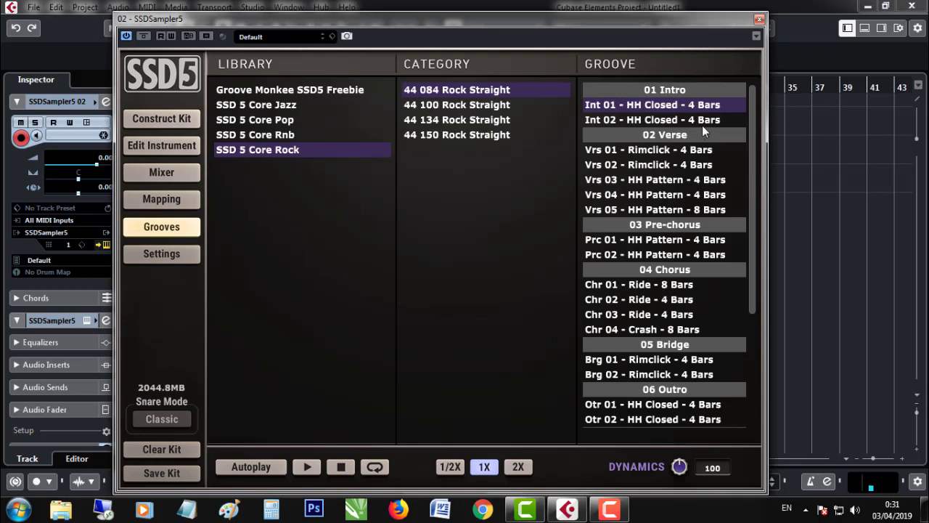
pyautogui.click(234, 464)
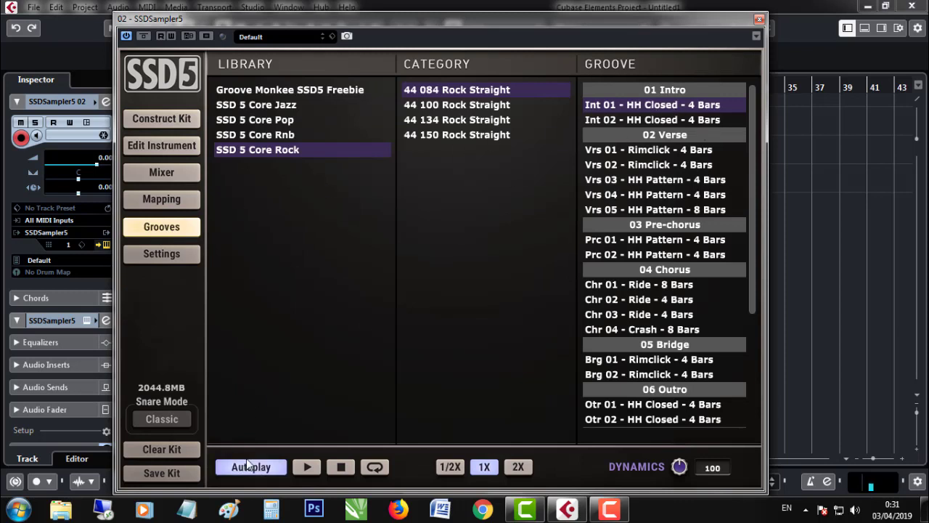
pyautogui.click(660, 120)
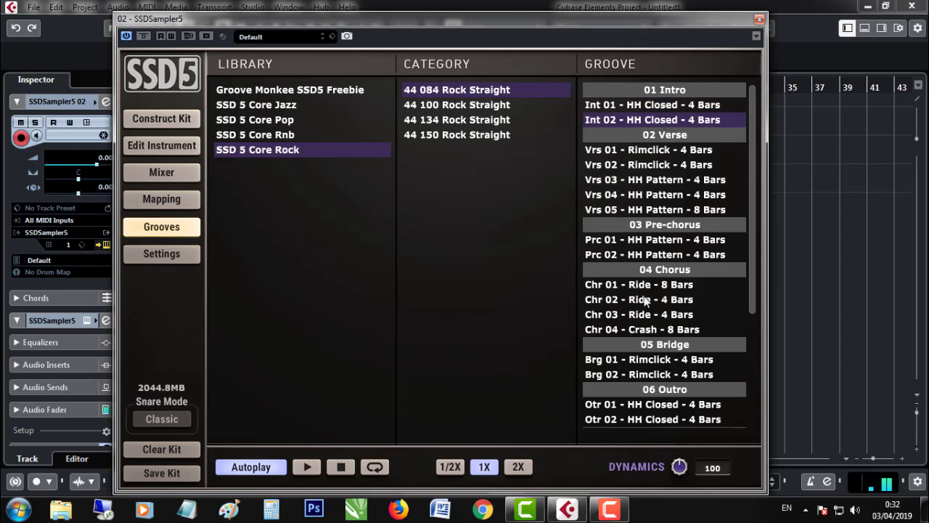
# - Audition the 44 084 Rock Straight grooves Vrs 01, Vrs 03, Chr 01, Chr 02 and Brg 01
pyautogui.click(651, 151)
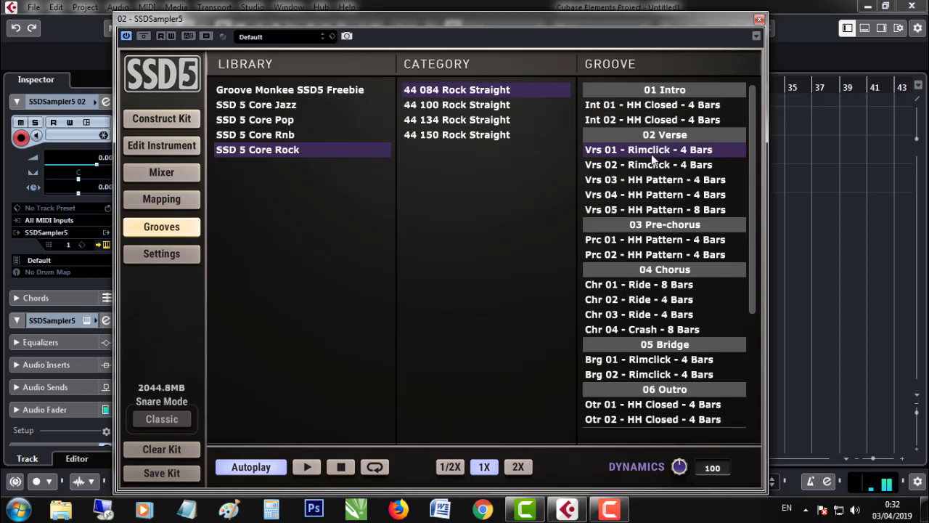
pyautogui.click(653, 185)
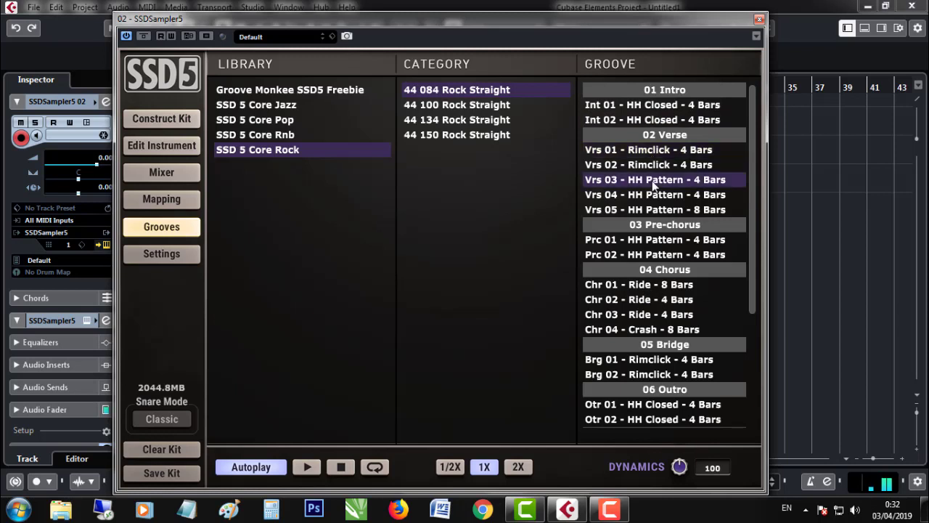
pyautogui.click(645, 290)
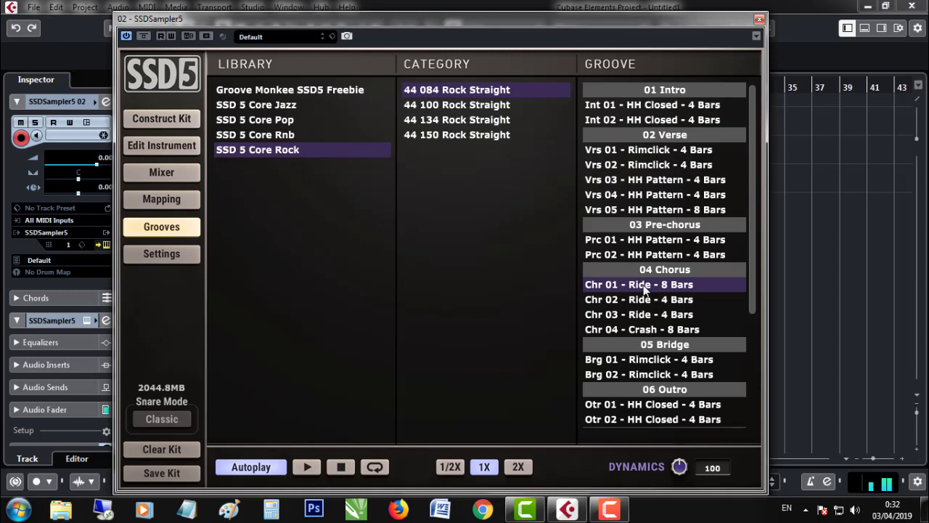
pyautogui.moveTo(750, 292); pyautogui.dragTo(752, 334)
pyautogui.click(659, 240)
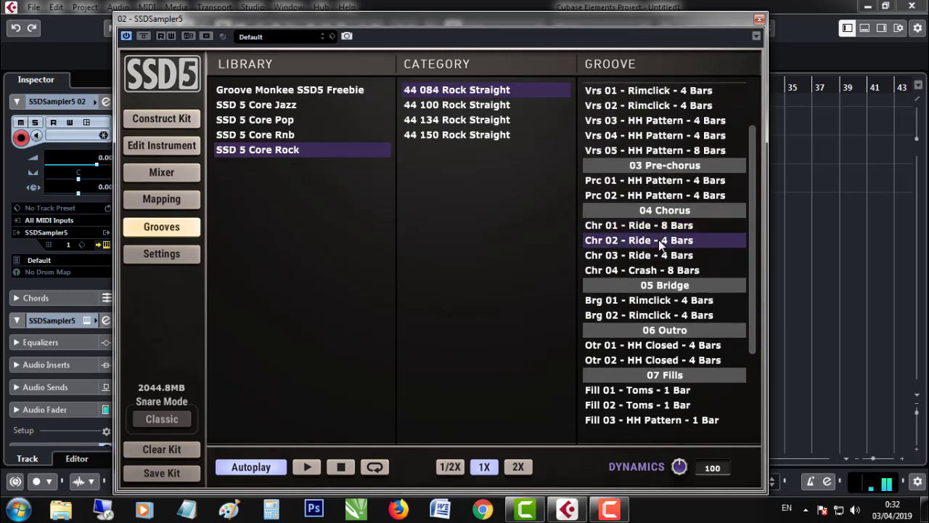
pyautogui.click(661, 299)
# - Audition the 44 084 Rock Straight fills from Fill 01 to Fill 04
pyautogui.moveTo(750, 308); pyautogui.dragTo(750, 391)
pyautogui.click(669, 285)
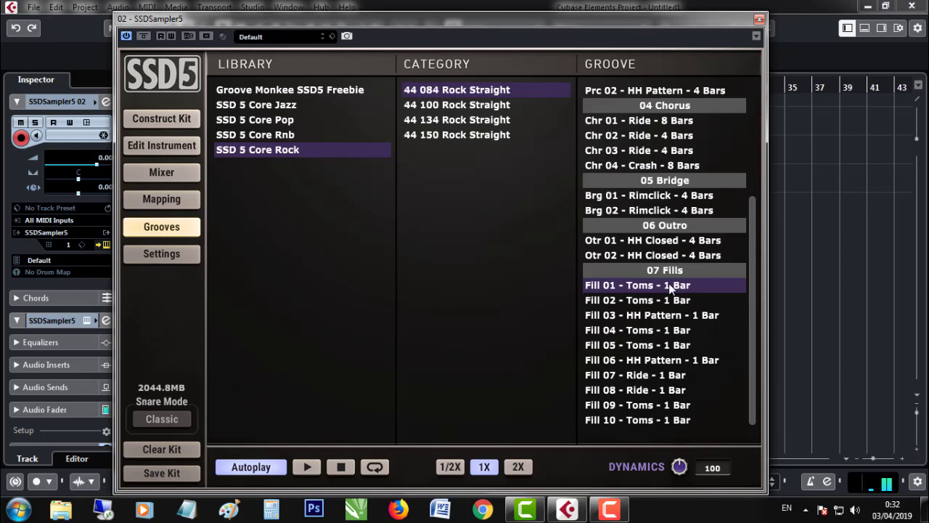
pyautogui.click(648, 302)
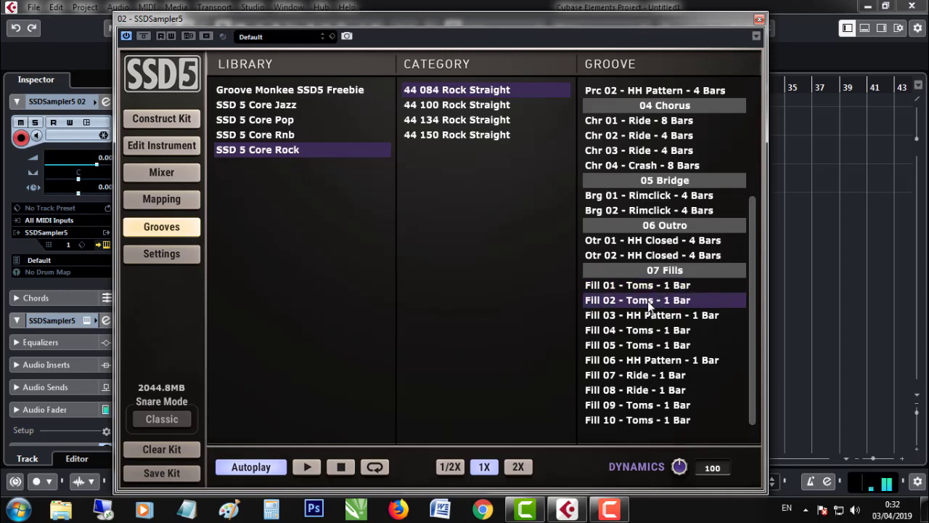
pyautogui.click(646, 315)
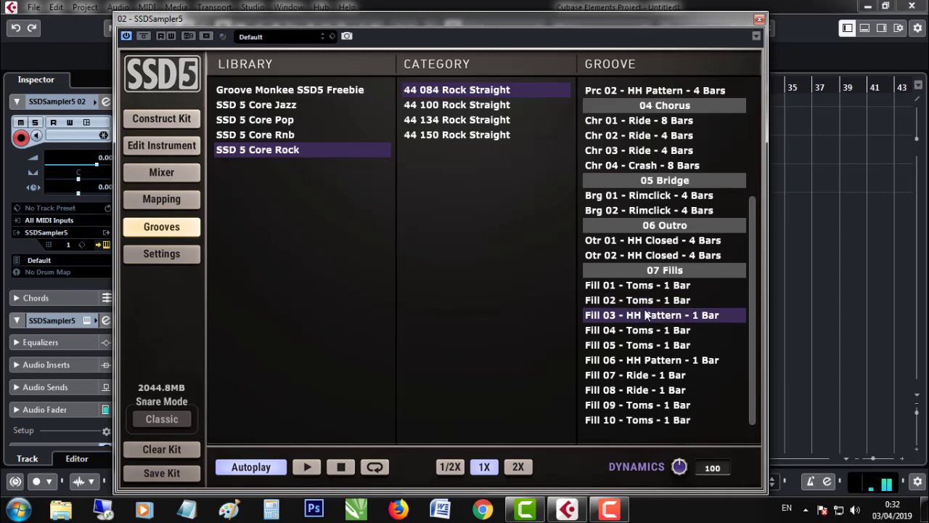
pyautogui.click(657, 331)
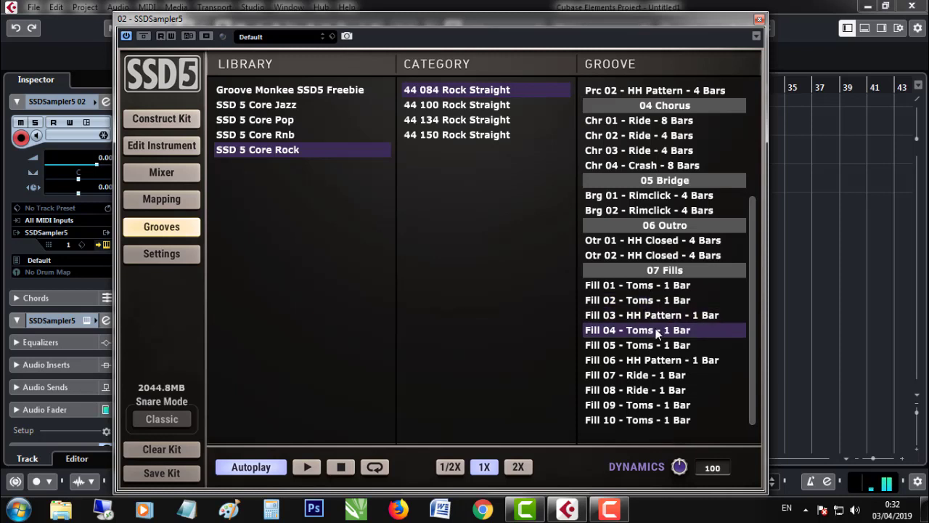
# - Switch to the 44 100 Rock Straight category and audition Prc 01 - Toms and Vrs 01 - HH Pattern
pyautogui.click(459, 106)
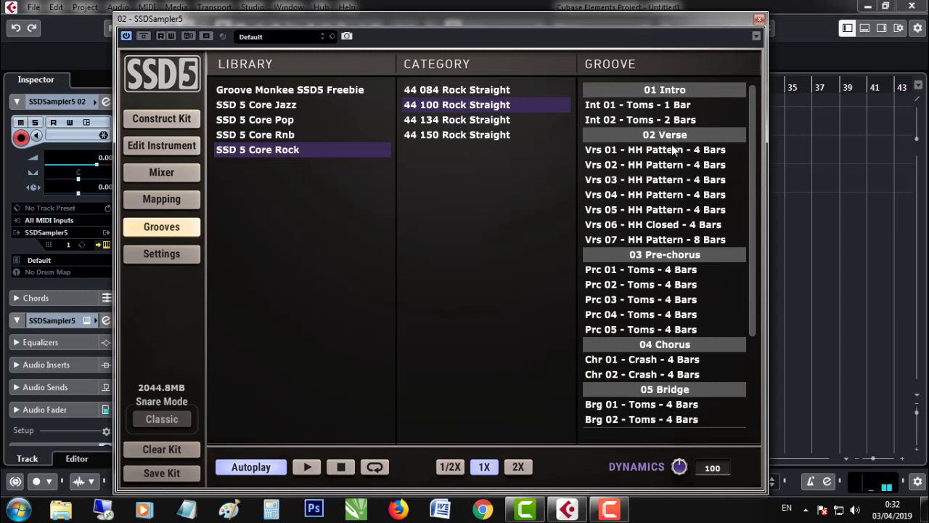
pyautogui.click(654, 267)
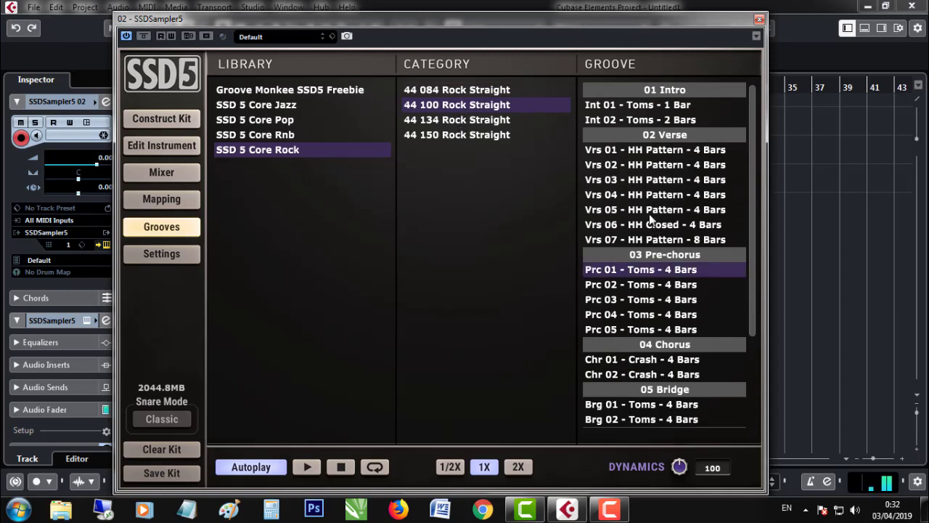
pyautogui.click(654, 151)
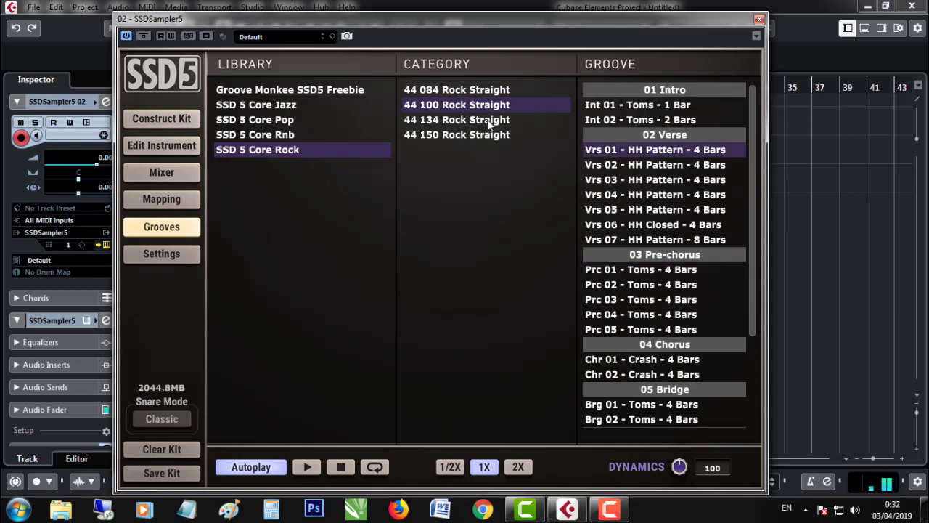
# - Switch to the 44 150 Rock Straight category and audition Vrs 04, Vrs 01, Vrs 05, Vrs 06, Prc 01 and Chr 01
pyautogui.click(492, 135)
pyautogui.click(648, 181)
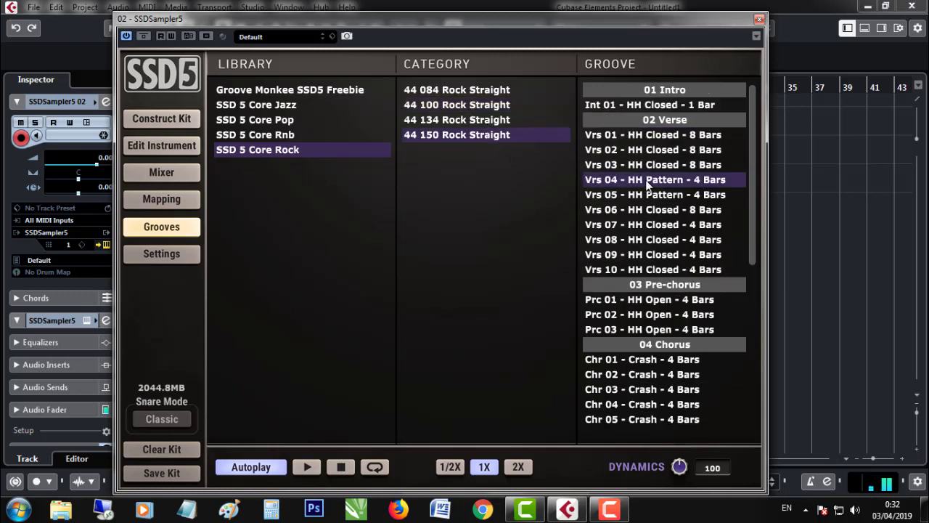
pyautogui.click(651, 134)
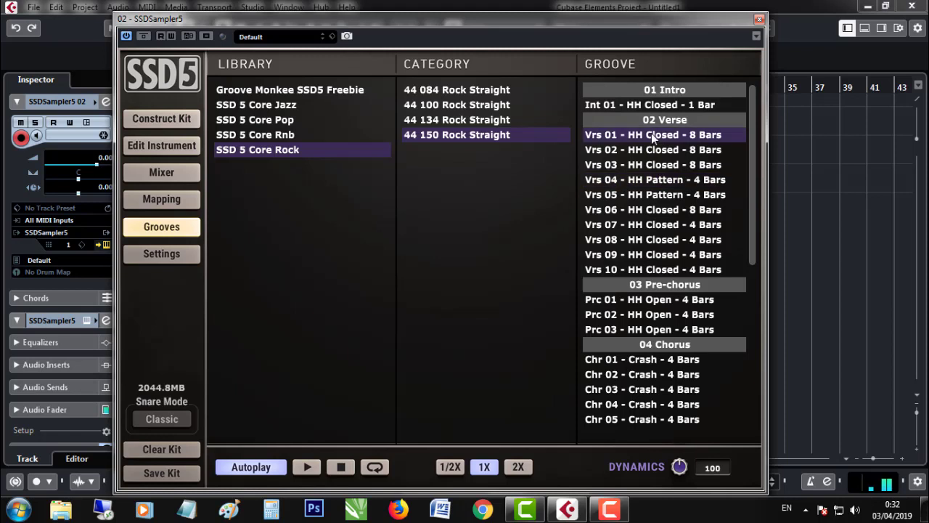
pyautogui.click(656, 195)
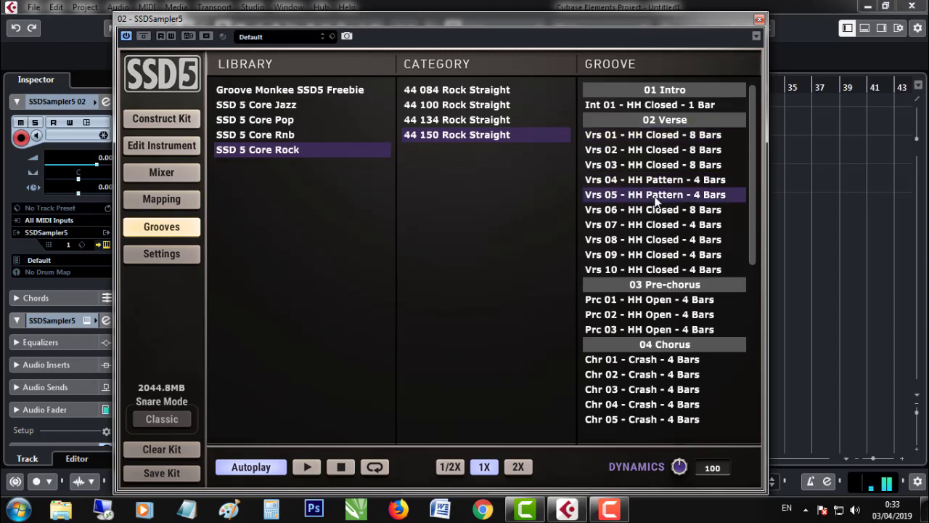
pyautogui.click(656, 210)
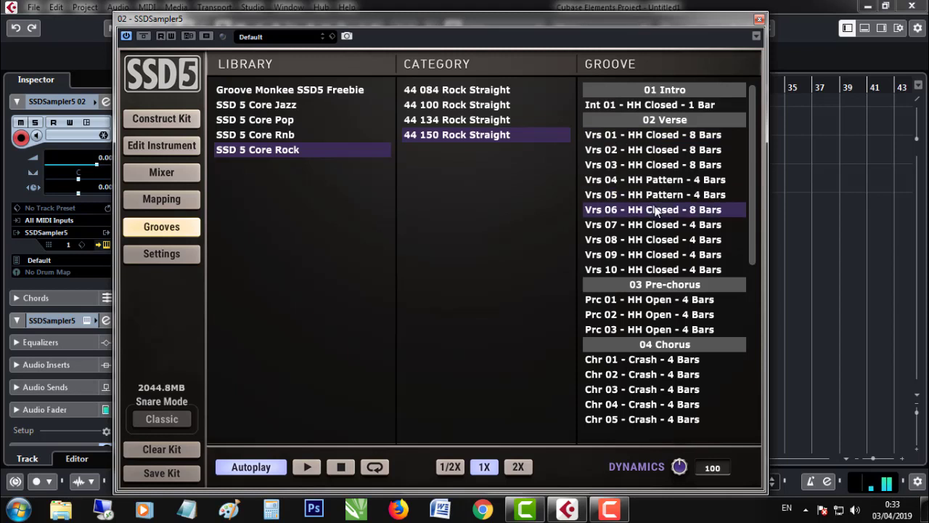
pyautogui.click(658, 300)
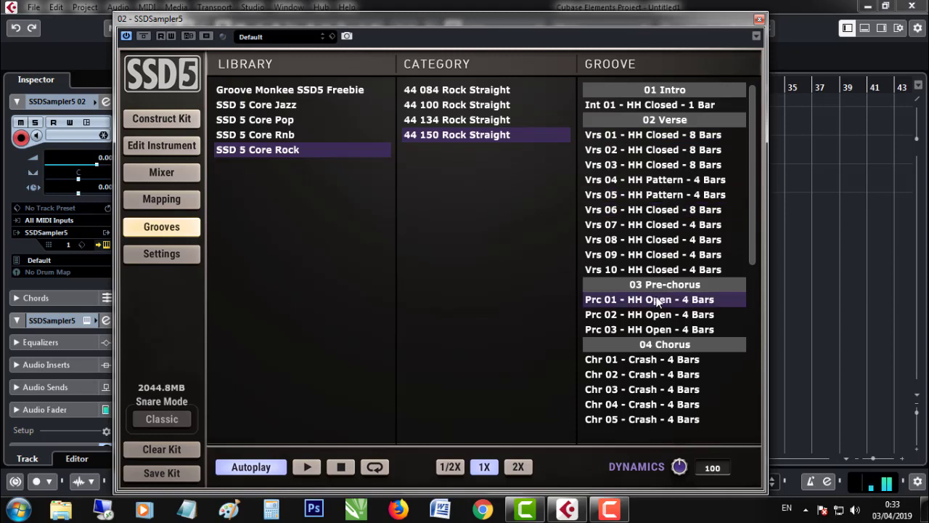
pyautogui.click(656, 359)
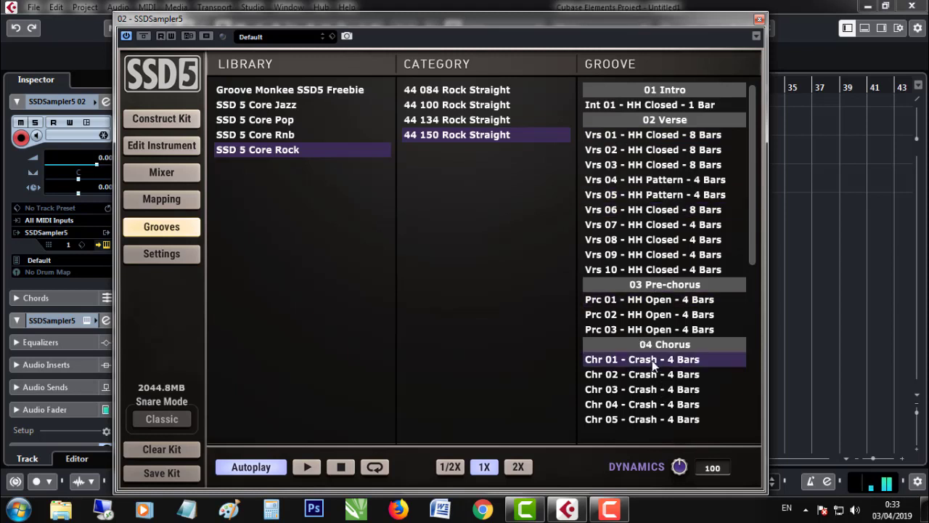
# - Audition Fill 01 - Snare and Fill 03 - HH Closed from the 44 150 Rock Straight fills
pyautogui.scroll(-3, 653, 352)
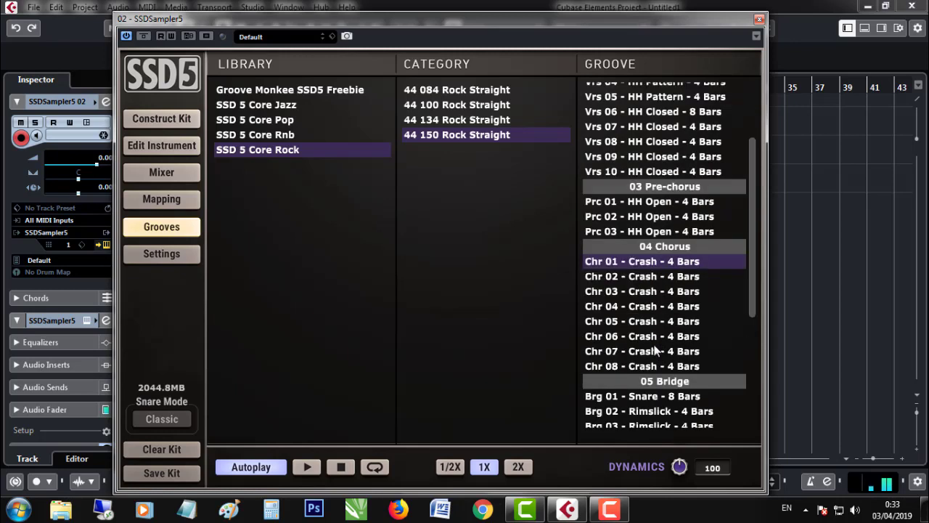
pyautogui.scroll(-6, 657, 352)
pyautogui.click(646, 308)
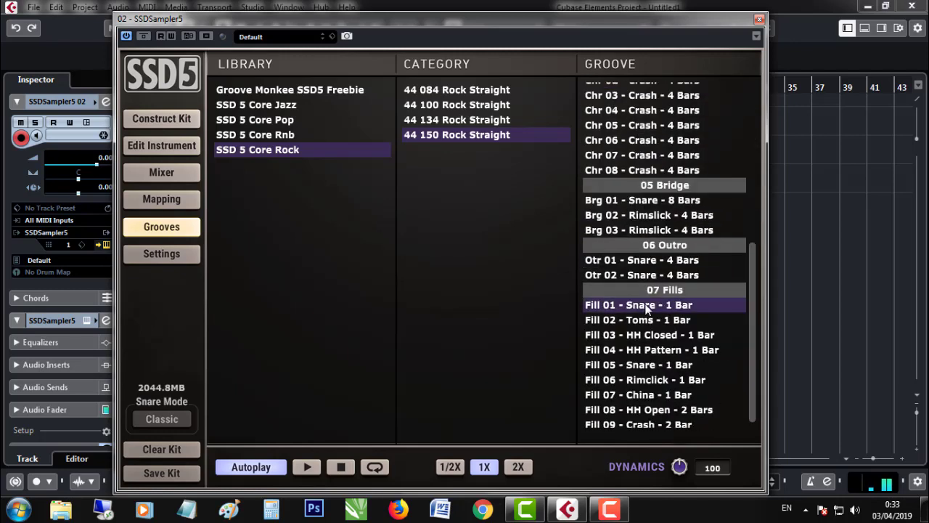
pyautogui.click(638, 334)
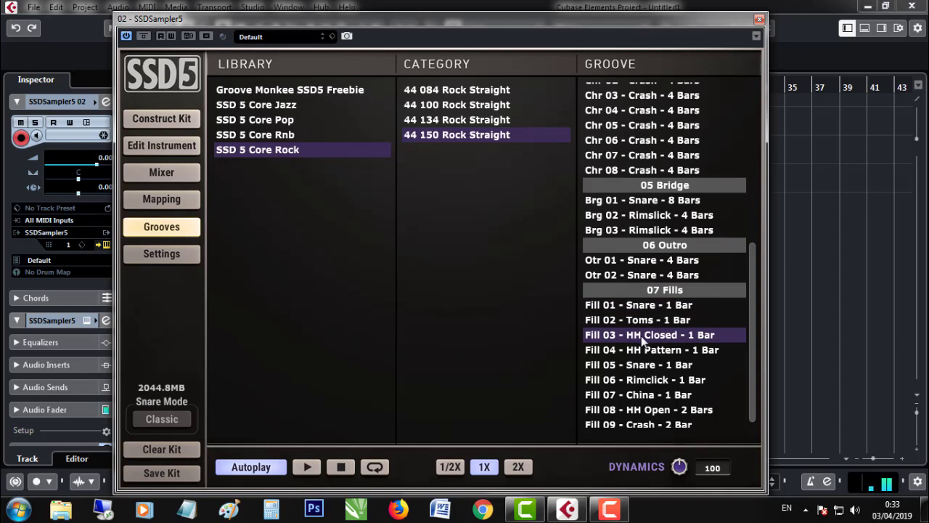
pyautogui.scroll(-1, 645, 362)
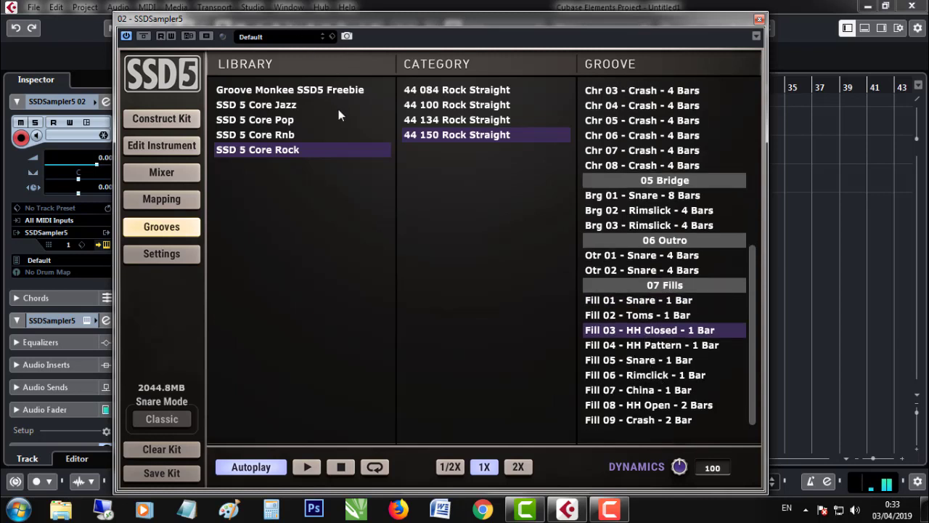
# - Switch to the SSD 5 Core Rnb groove library and audition Int 05 - HH Closed and Vrs 03 - HH Closed
pyautogui.click(275, 138)
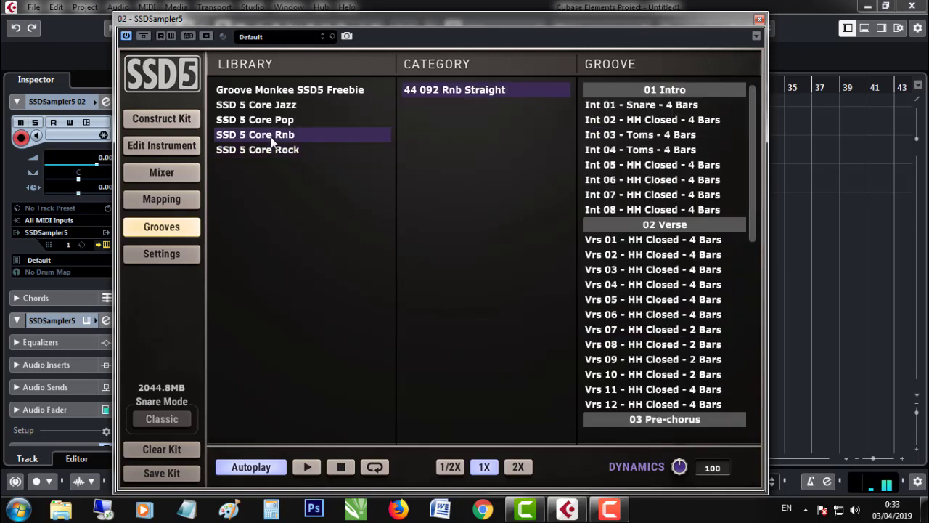
pyautogui.click(636, 166)
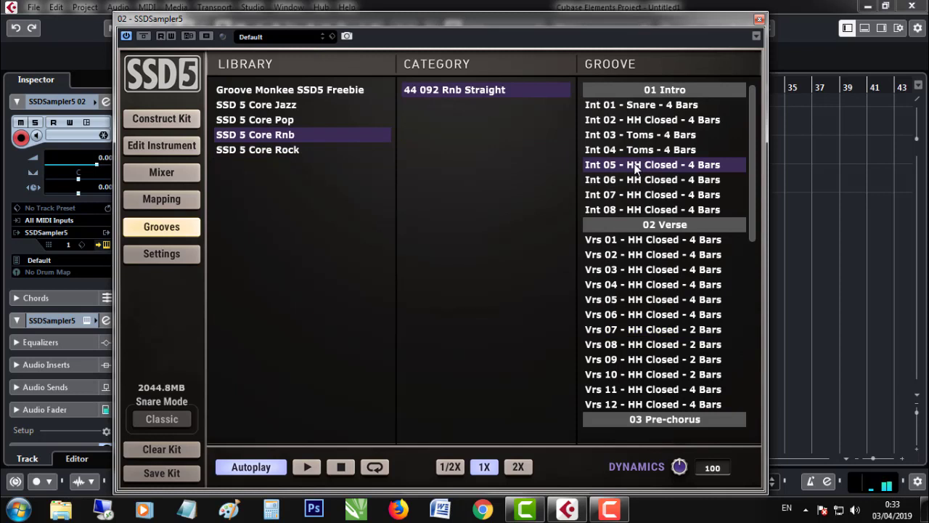
pyautogui.click(655, 271)
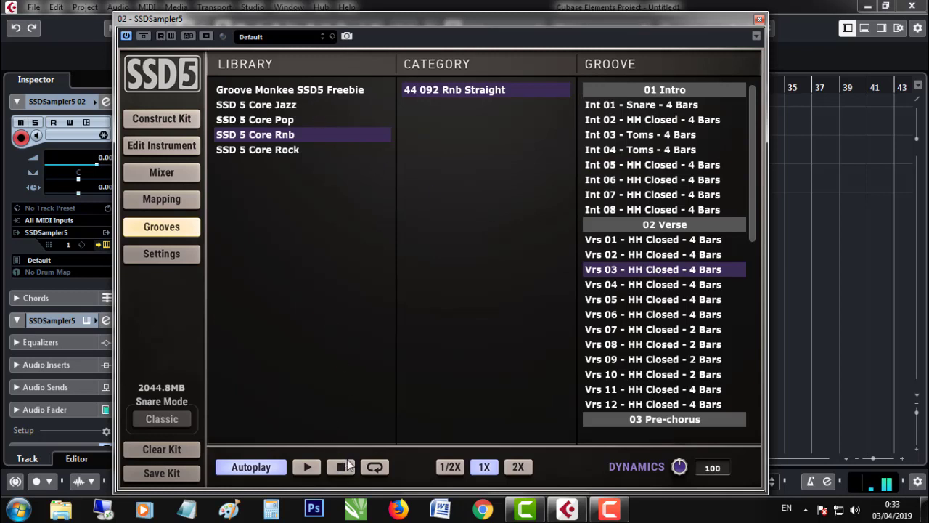
# - Audition 8ths Basic Fill 1, Basic Crash, Basic and Basic A from Rock Essentials 1 in the Groove Monkee SSD5 Freebie library
pyautogui.click(276, 90)
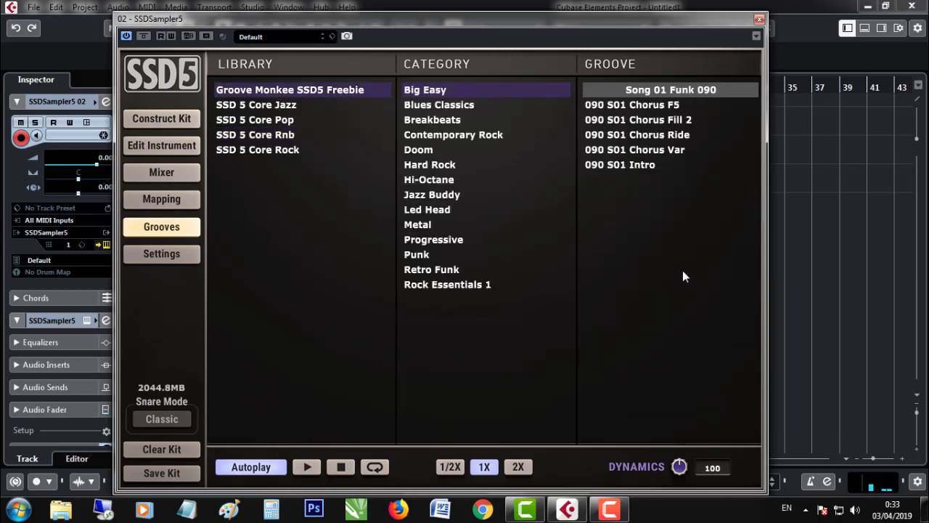
pyautogui.click(449, 286)
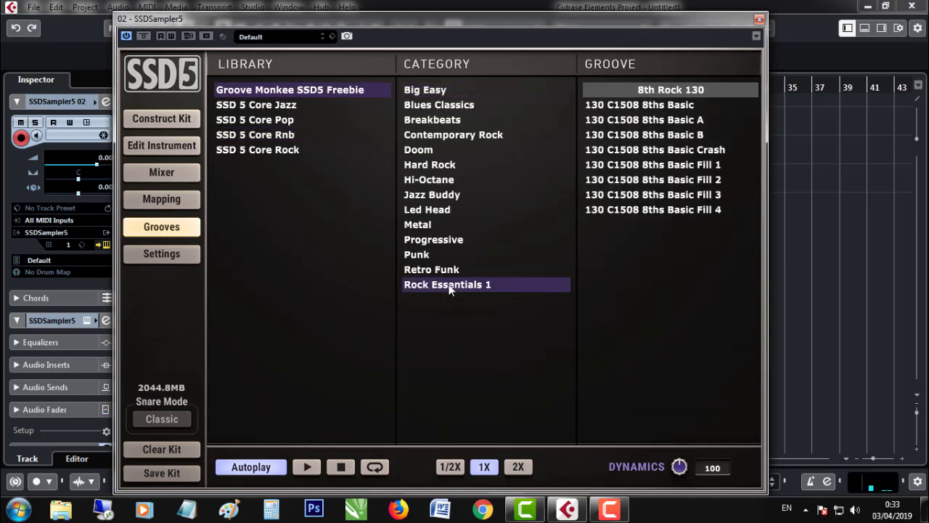
pyautogui.click(650, 165)
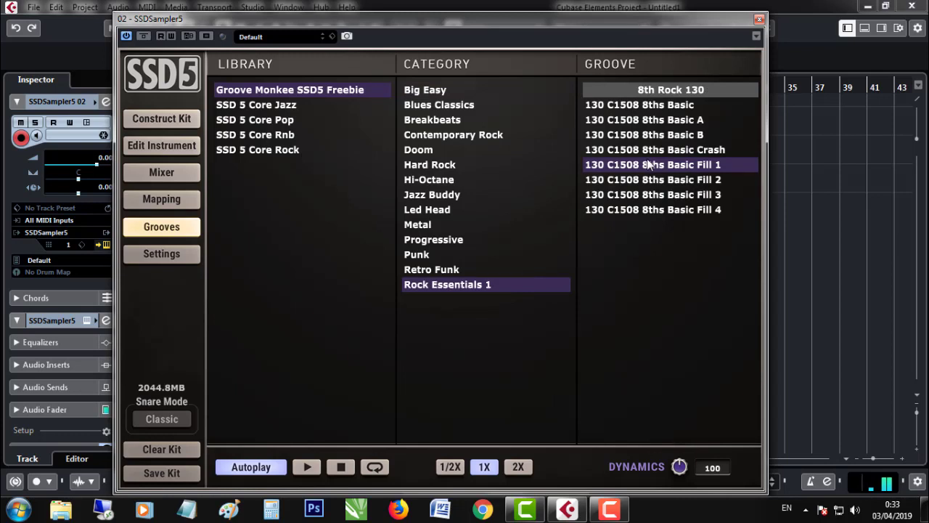
pyautogui.click(649, 155)
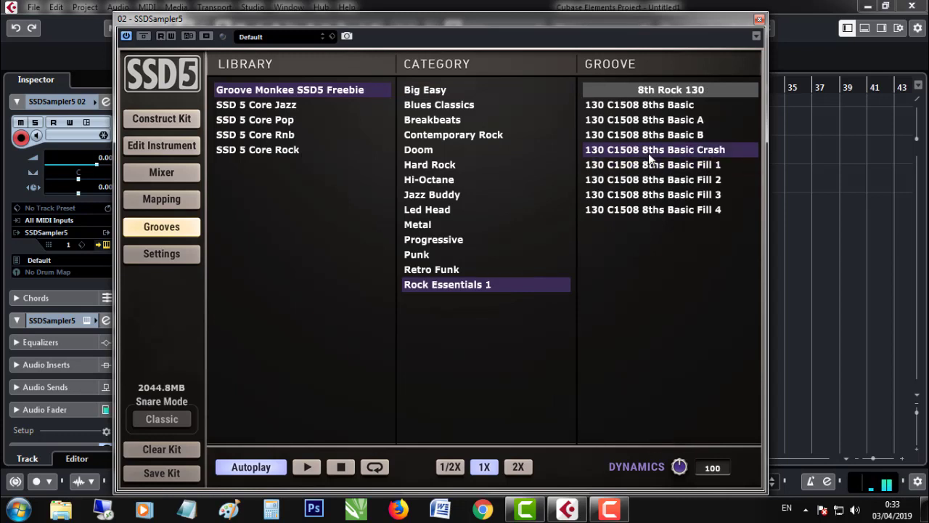
pyautogui.click(638, 107)
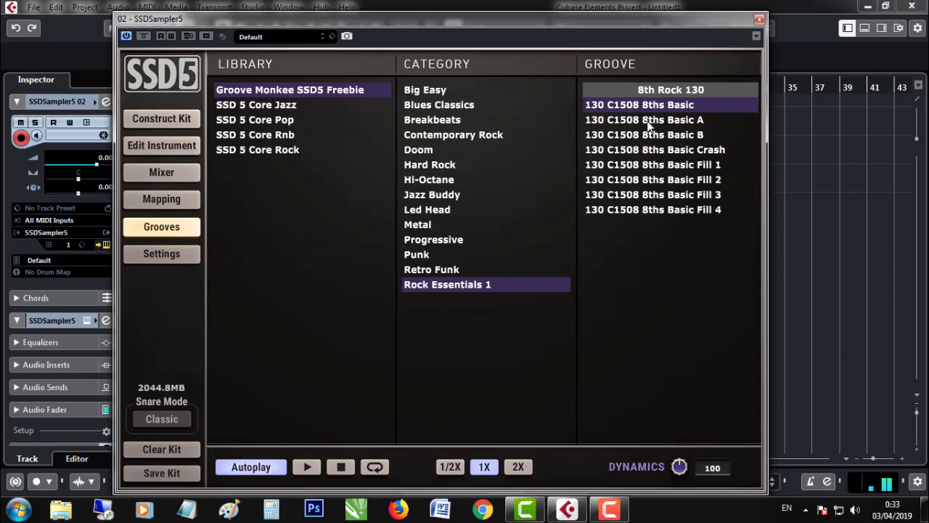
pyautogui.click(650, 122)
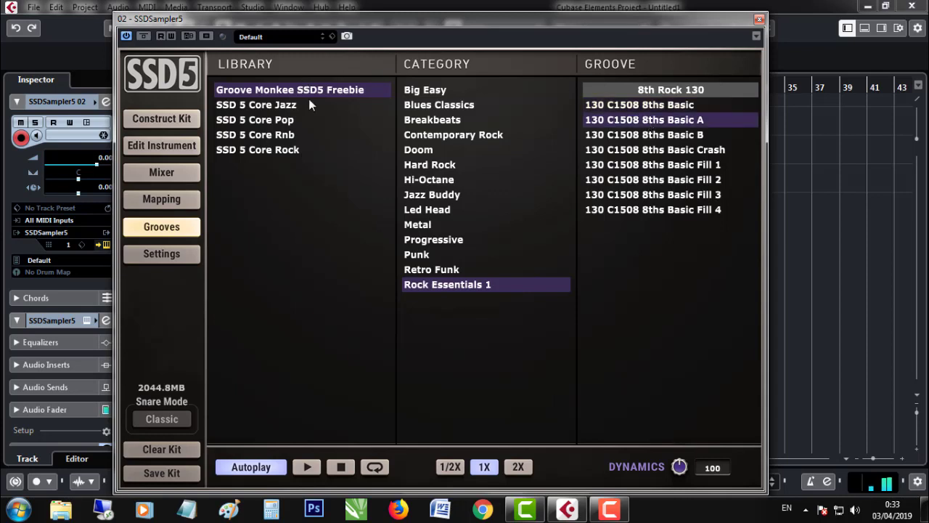
# - Switch to the Hard Rock category and audition 100 Slow QTR 3 CH Fill 04 and CH Fill 02
pyautogui.click(428, 165)
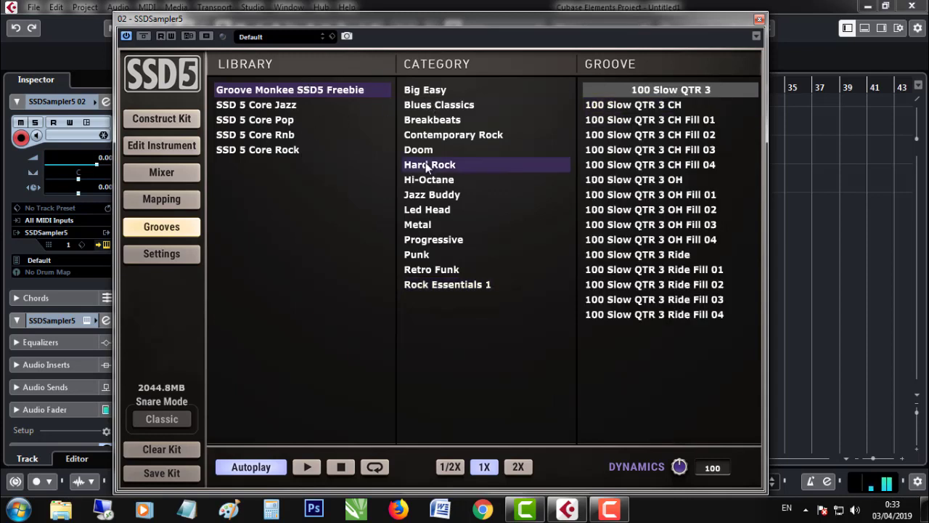
pyautogui.click(617, 164)
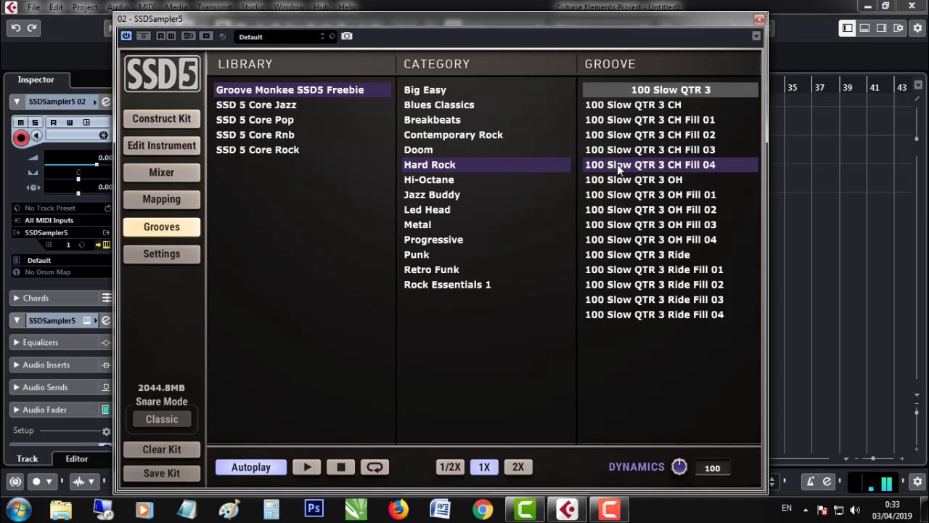
pyautogui.click(621, 135)
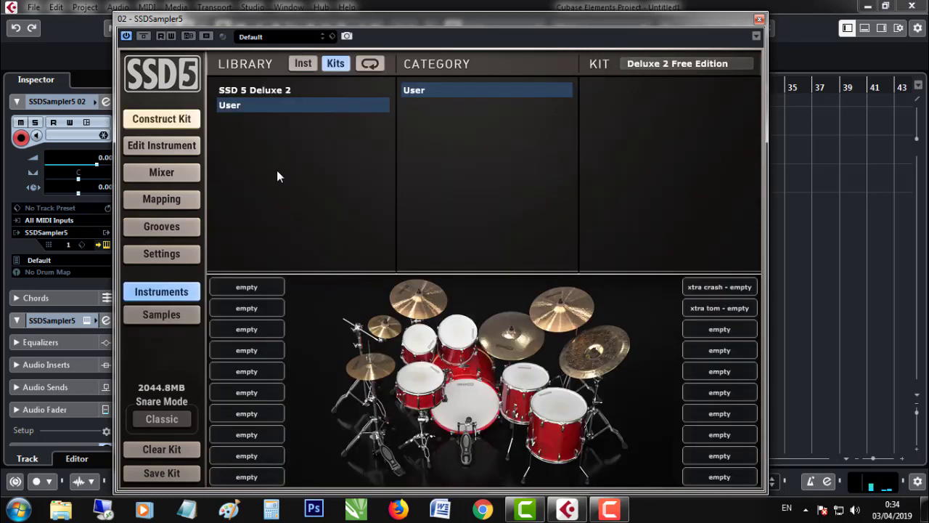
# - Look through the kit construction samples and instruments views, the settings, the mapping and the mixer of SSDSampler5
pyautogui.moveTo(496, 25); pyautogui.dragTo(516, 6)
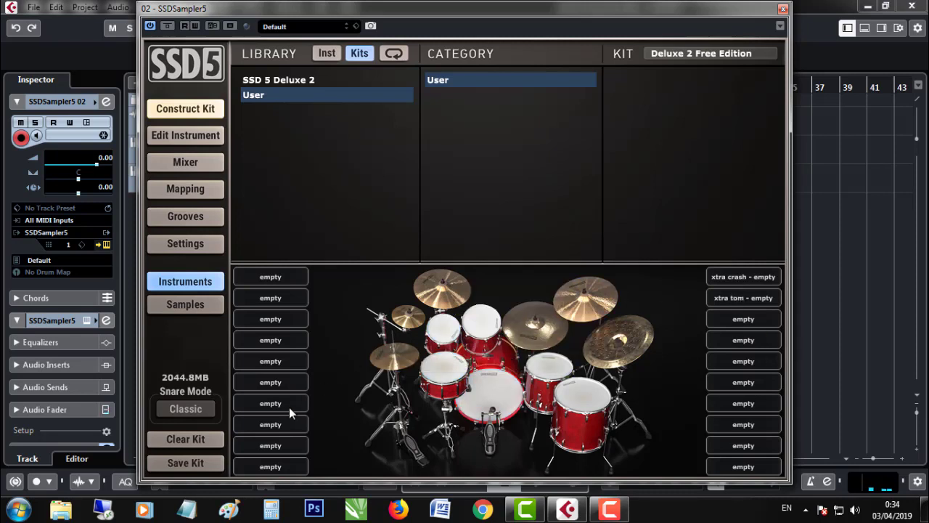
pyautogui.click(203, 302)
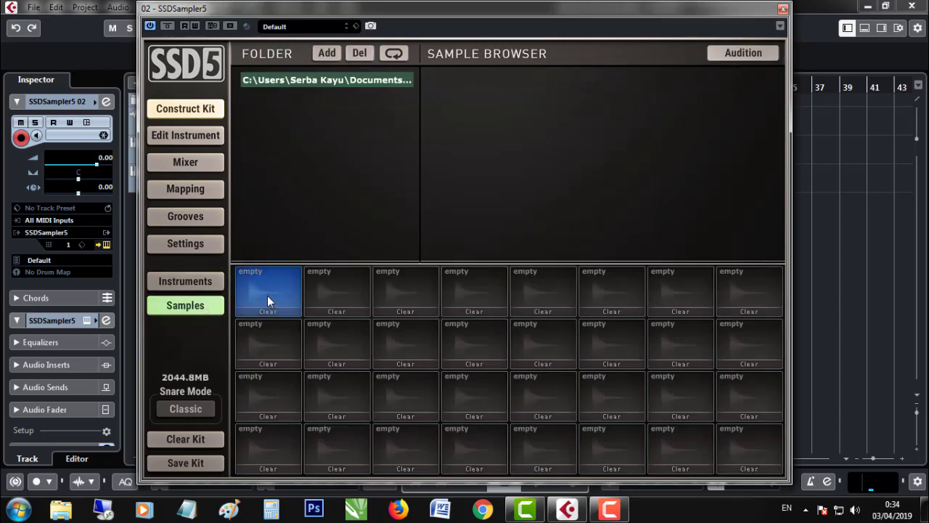
pyautogui.click(202, 280)
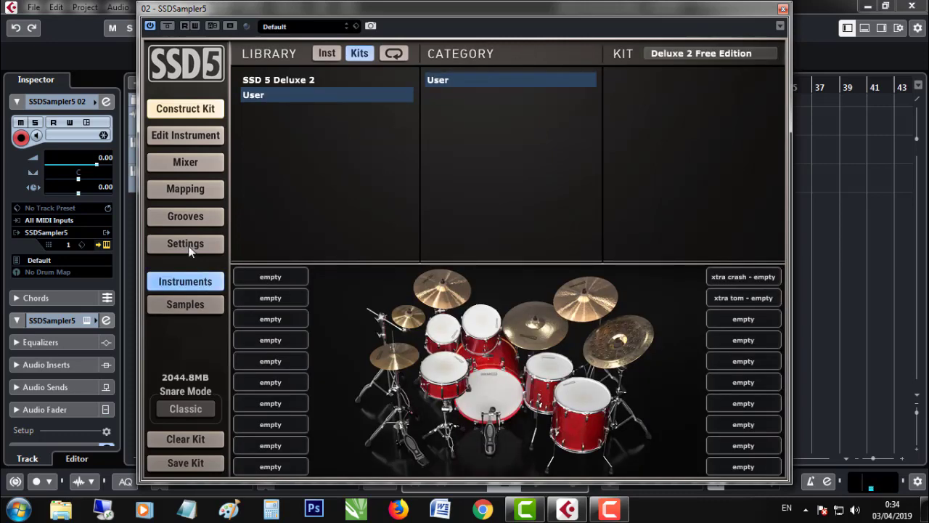
pyautogui.click(188, 247)
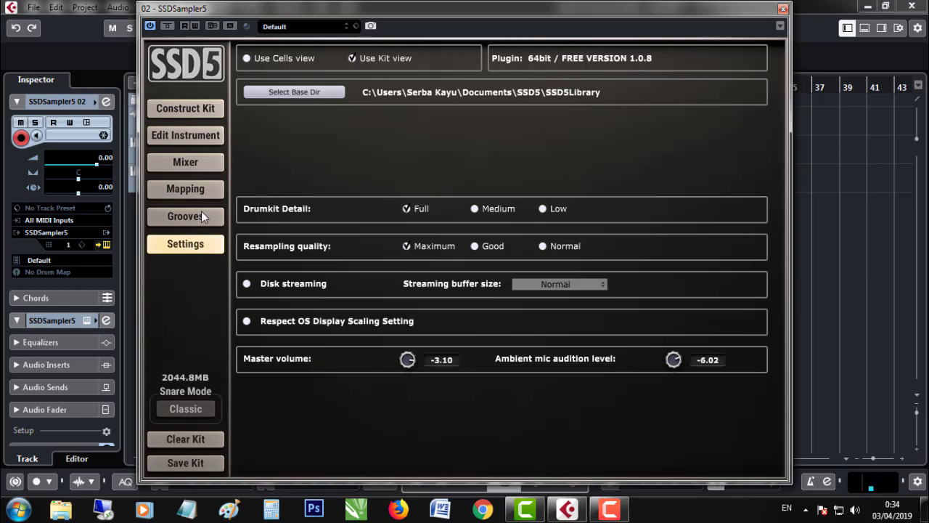
pyautogui.click(202, 189)
pyautogui.click(199, 165)
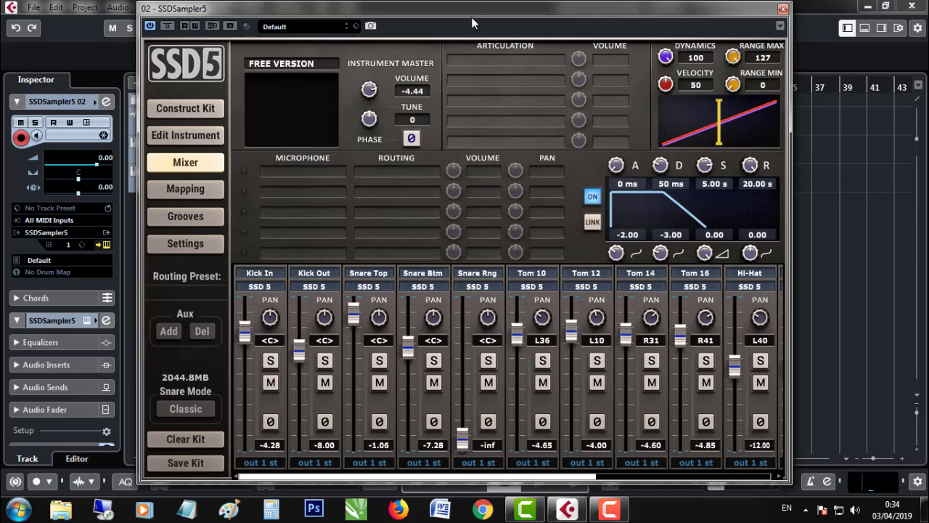
# - Open the Perfect Drums instrument from its track and arrange its window side by side with SSDSampler5
pyautogui.moveTo(471, 17); pyautogui.dragTo(683, 35)
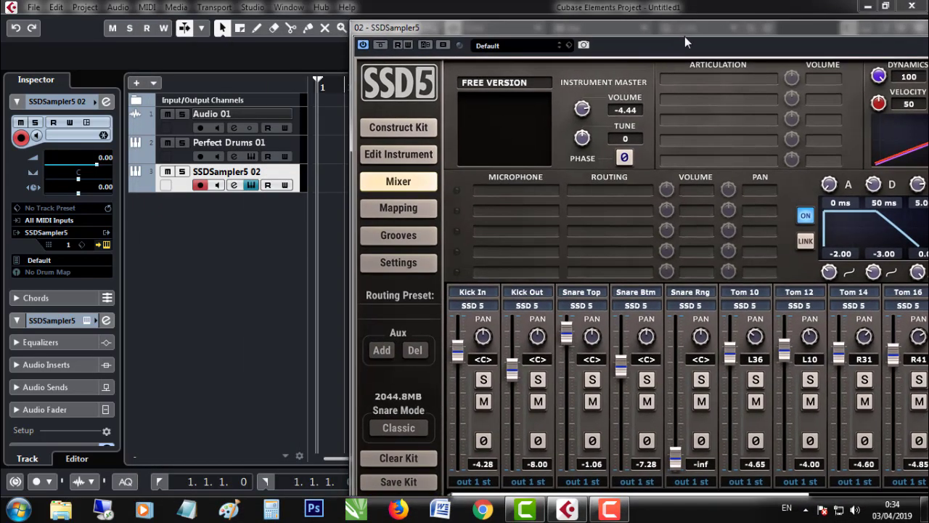
pyautogui.click(251, 156)
pyautogui.moveTo(572, 6); pyautogui.dragTo(394, 10)
pyautogui.click(727, 22)
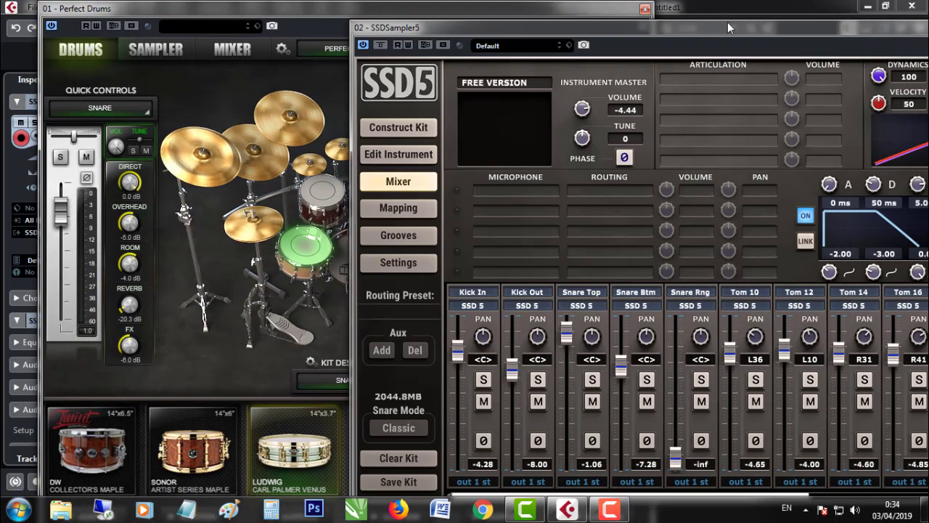
pyautogui.moveTo(728, 22); pyautogui.dragTo(913, 16)
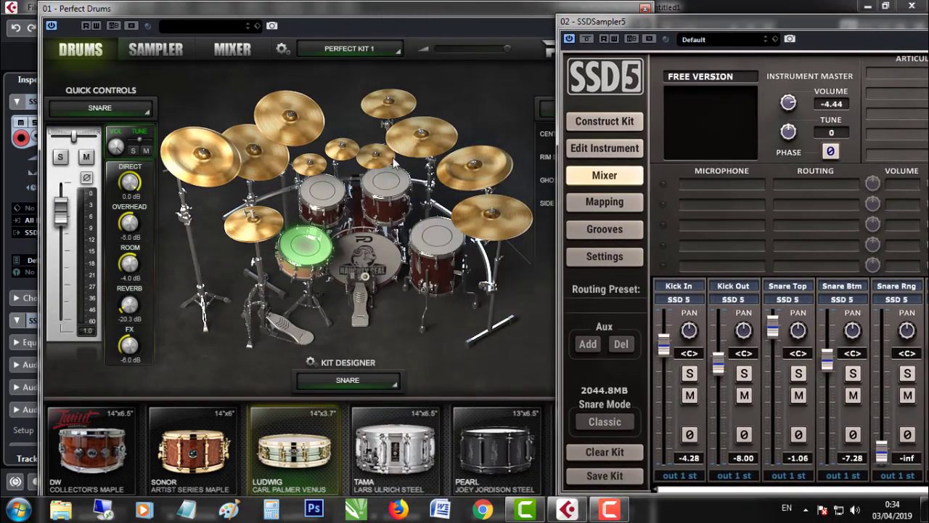
# - Audition the snare, kick, toms and a crash cymbal on the Perfect Drums kit
pyautogui.click(306, 247)
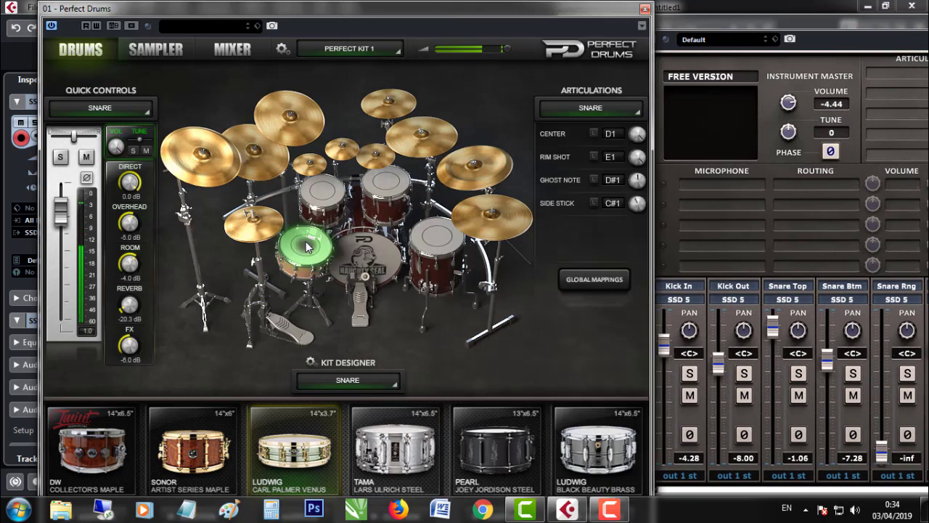
pyautogui.click(369, 254)
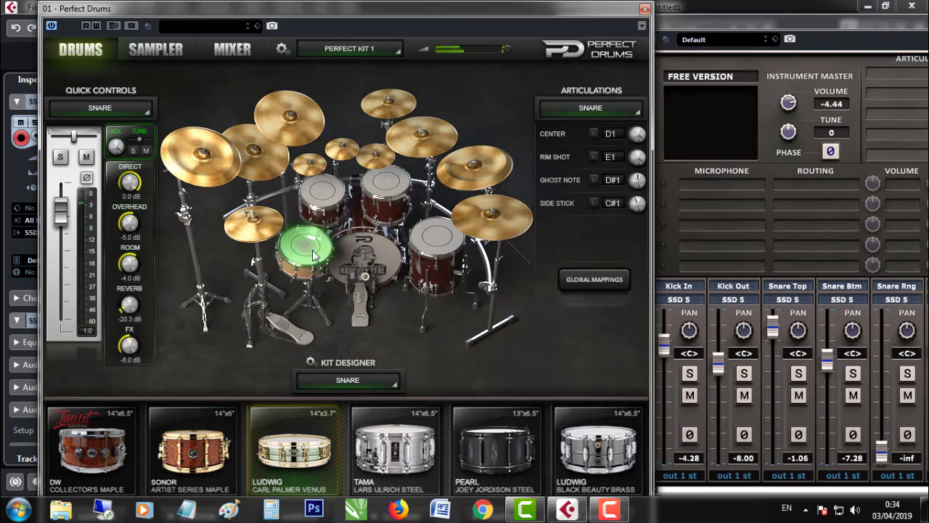
pyautogui.click(377, 188)
pyautogui.click(422, 228)
pyautogui.click(225, 143)
# - Show the Perfect Drums mixer and position it beside the SSDSampler5 mixer for comparison
pyautogui.click(218, 49)
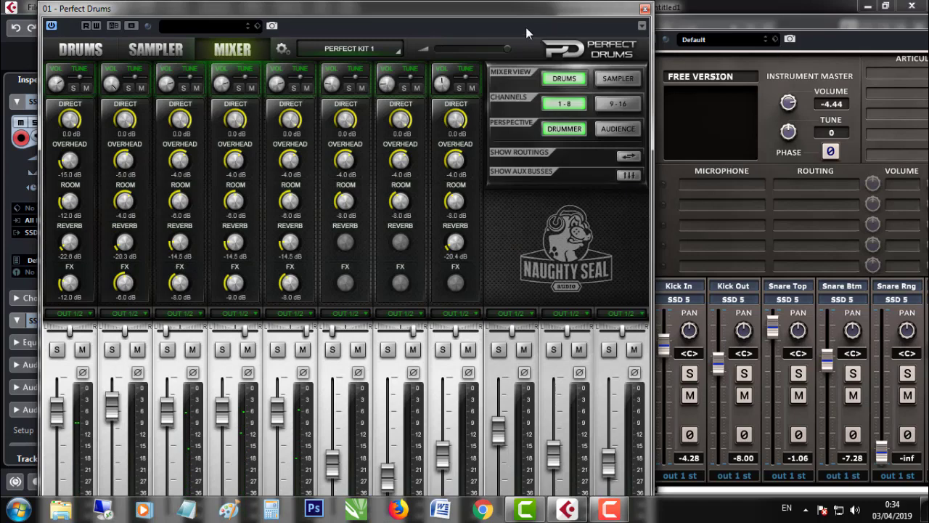
pyautogui.moveTo(494, 15); pyautogui.dragTo(466, 14)
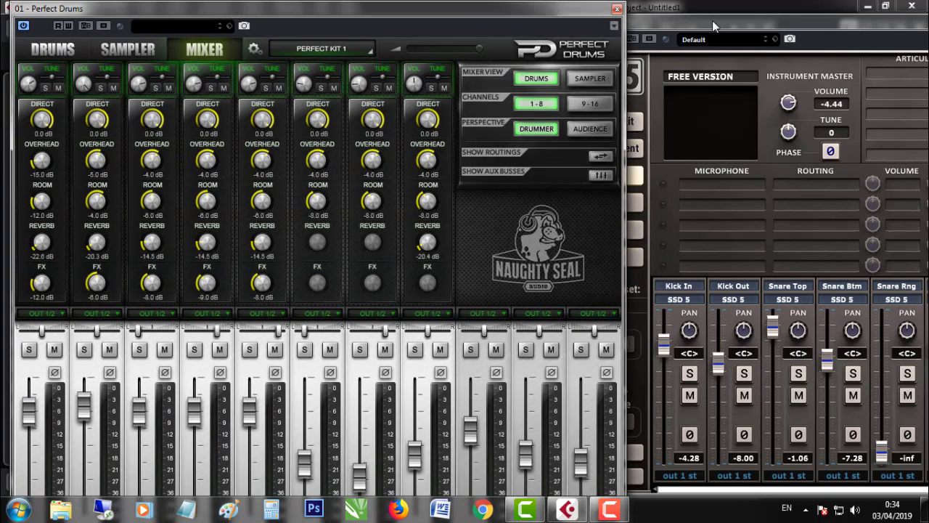
pyautogui.click(718, 25)
pyautogui.moveTo(718, 25); pyautogui.dragTo(786, 36)
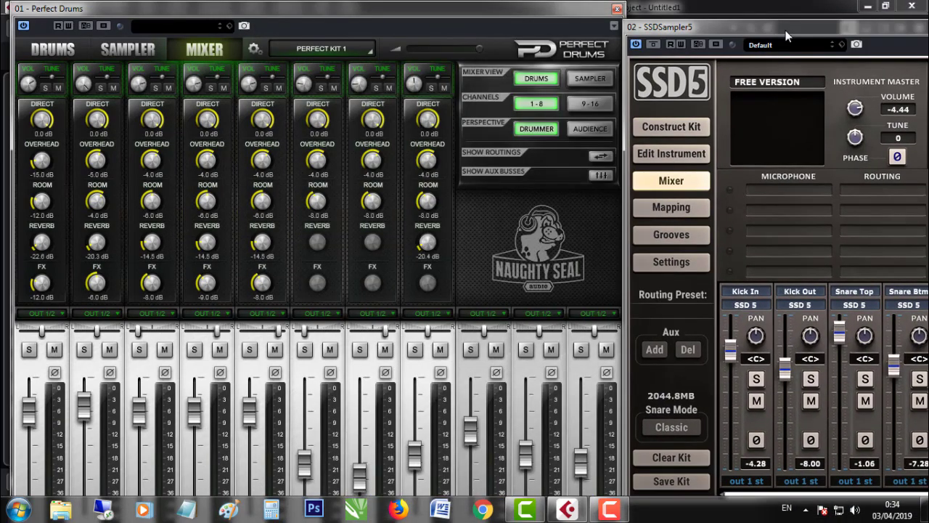
# - Check the list of Perfect Drums preset kits, return to the drum kit view and bring its window to mid-screen
pyautogui.click(350, 50)
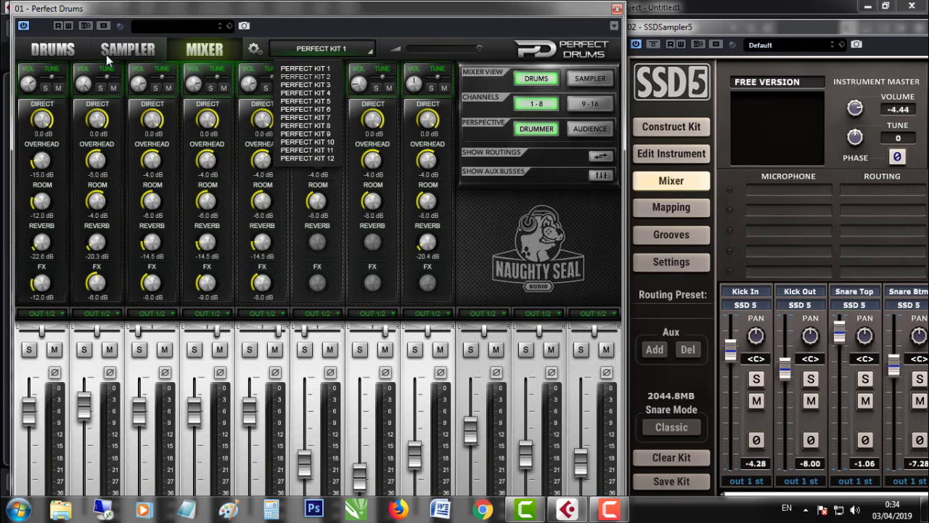
pyautogui.click(59, 61)
pyautogui.click(42, 55)
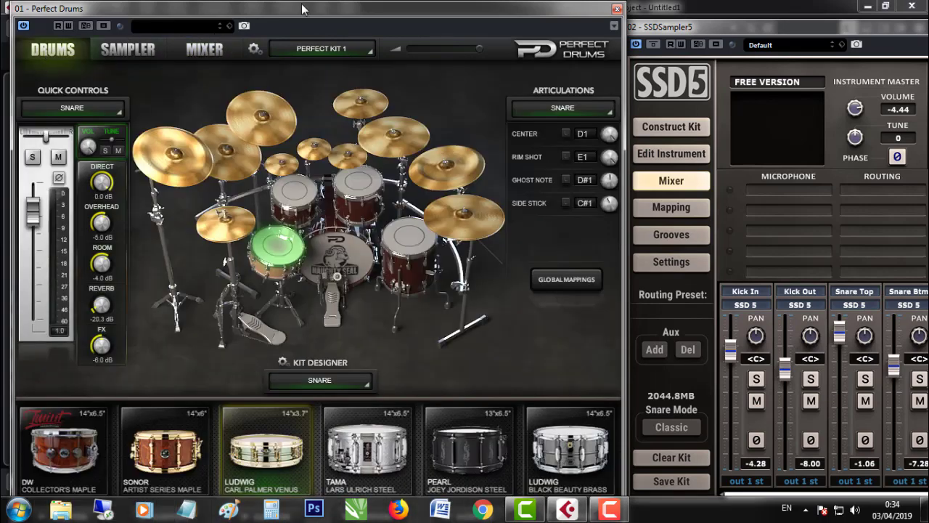
pyautogui.moveTo(305, 9); pyautogui.dragTo(458, 9)
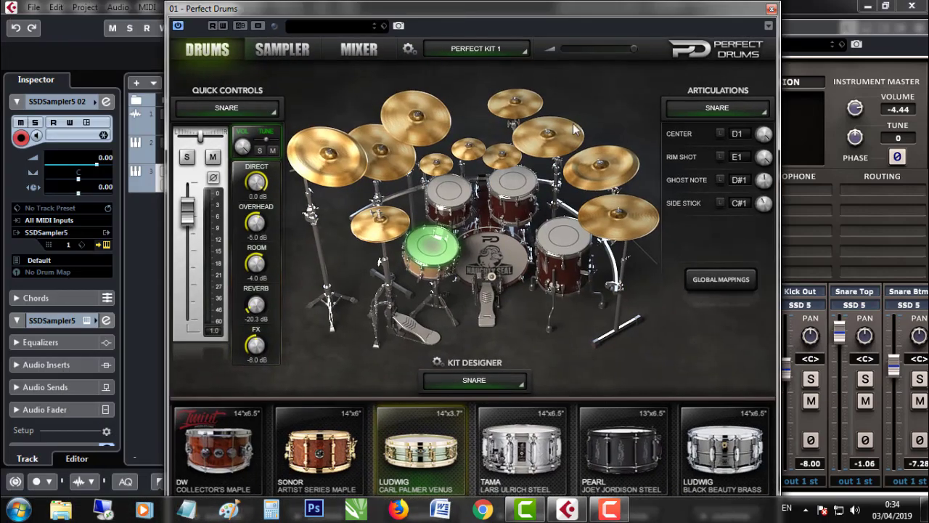
# - Audition the DW Collector's Maple, Sonor Artist Series Maple and Tama Lars Ulrich Steel snares, and load the Pearl Joey Jordison Steel snare
pyautogui.click(223, 445)
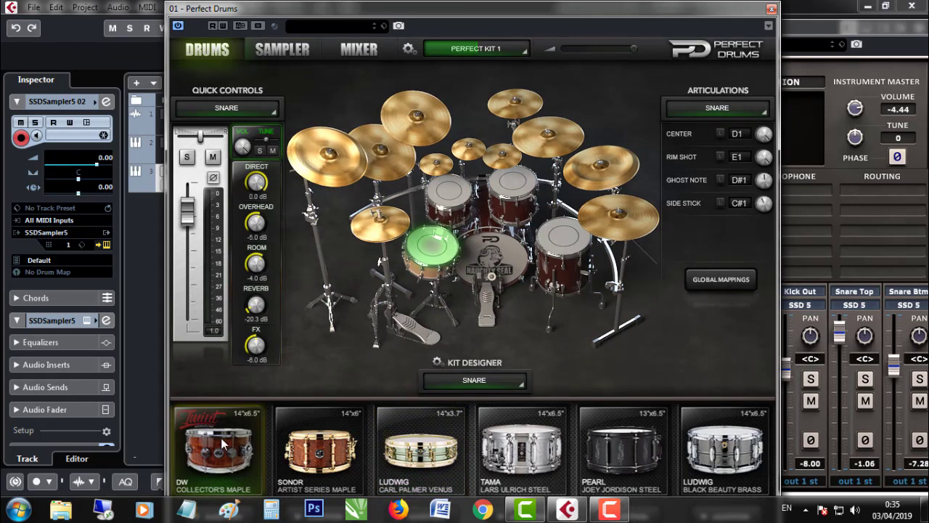
pyautogui.click(433, 249)
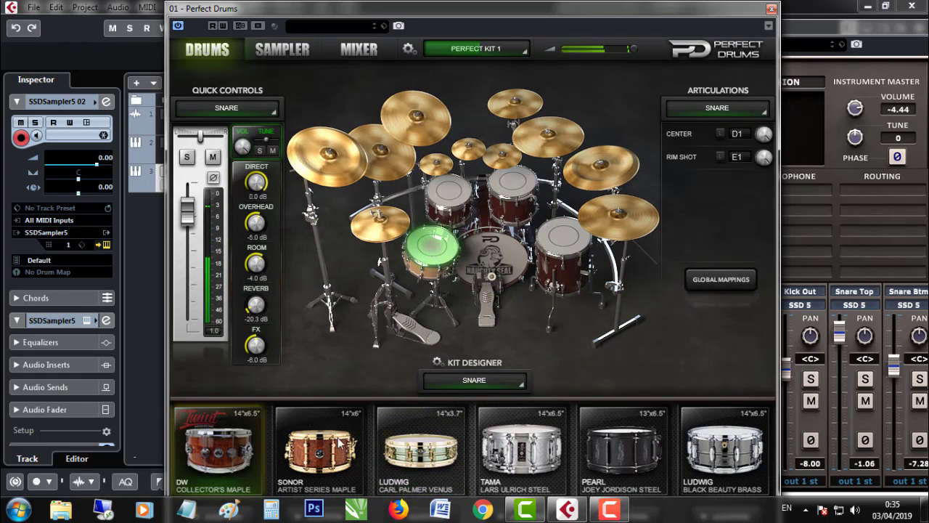
pyautogui.click(434, 253)
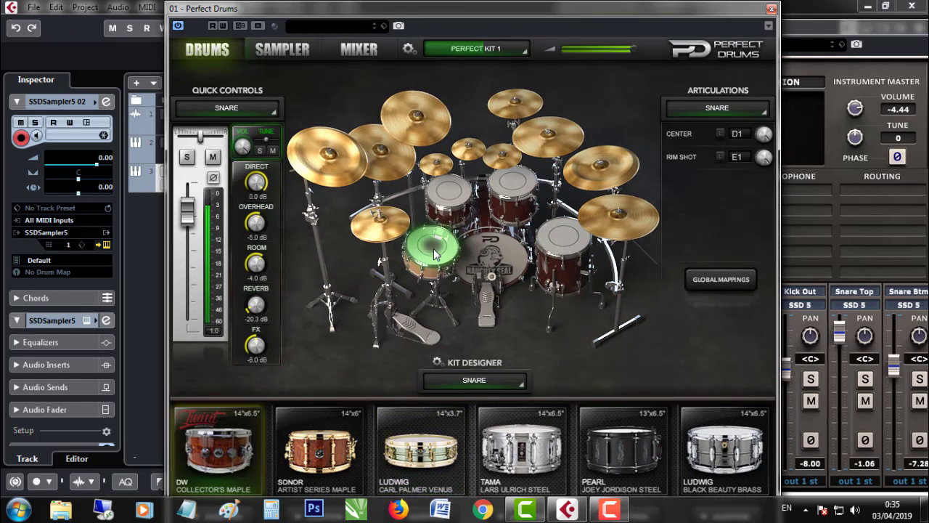
pyautogui.click(431, 247)
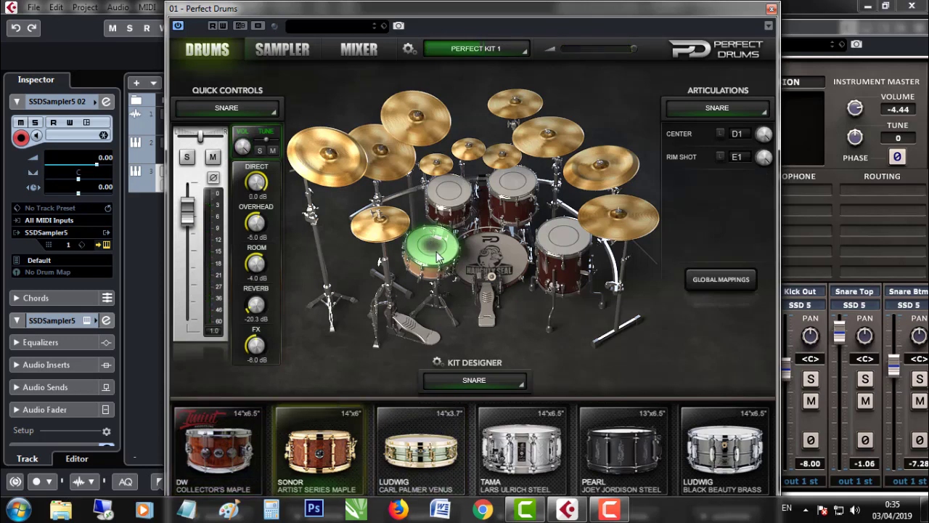
pyautogui.click(437, 238)
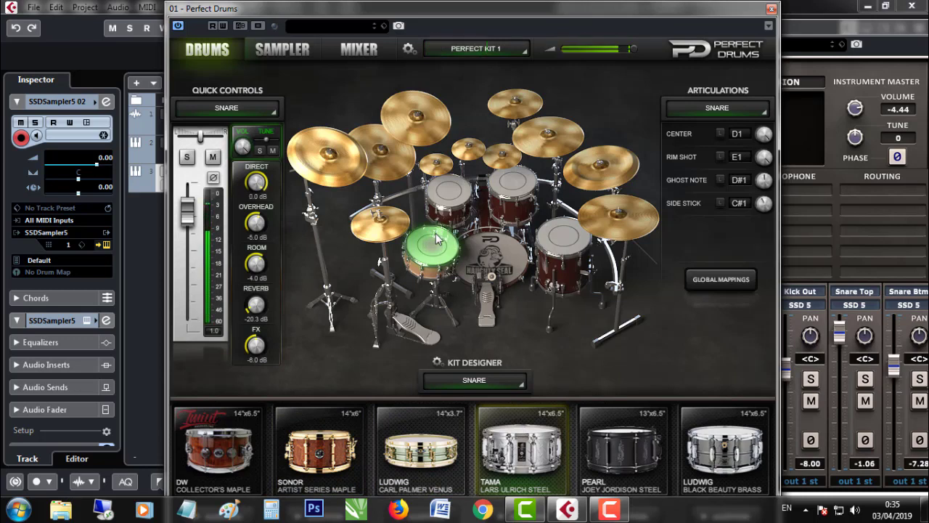
pyautogui.click(518, 385)
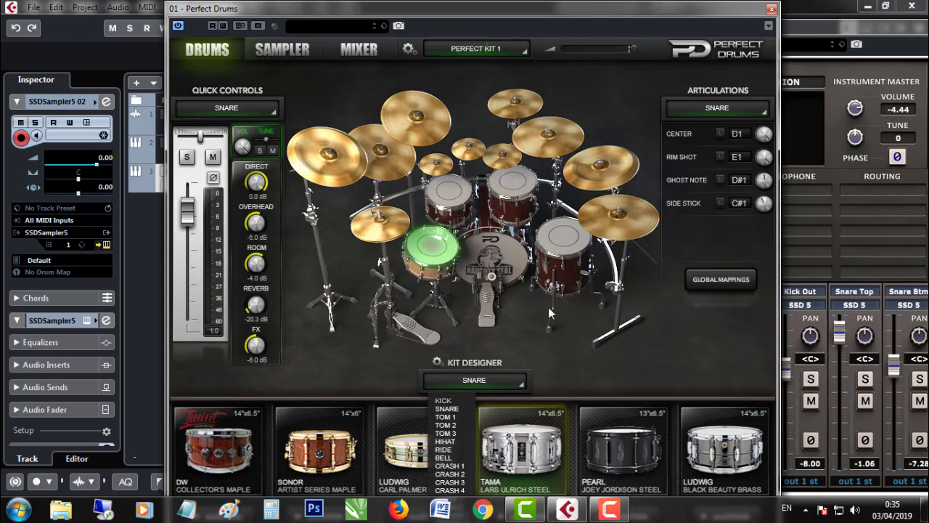
pyautogui.click(606, 451)
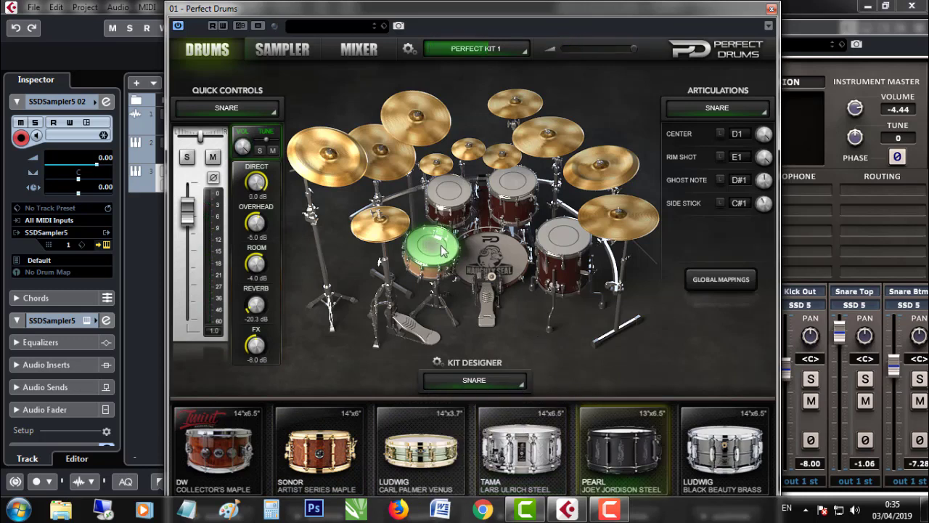
# - Switch the kit designer to Tom 3 and audition its current drum, the Sonor Prolite Maple and the Tama Starclassic Bubinga
pyautogui.click(517, 385)
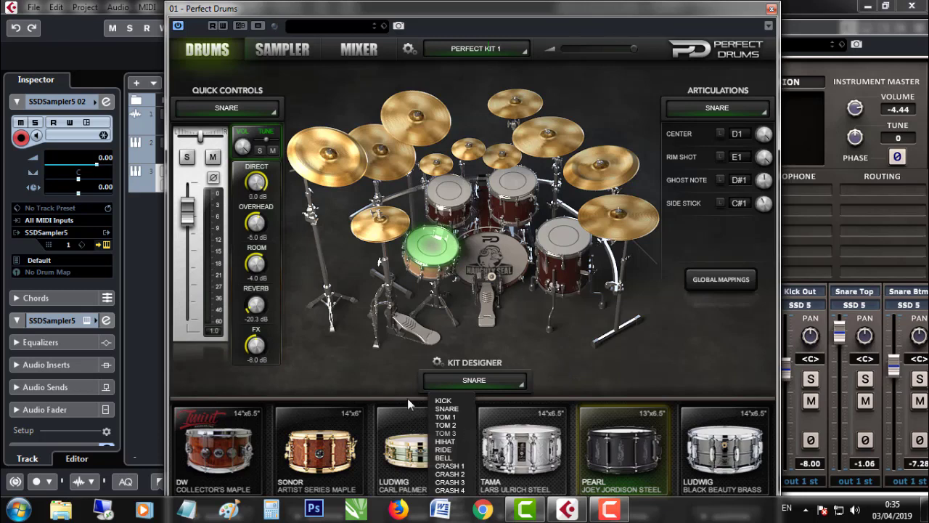
pyautogui.click(446, 433)
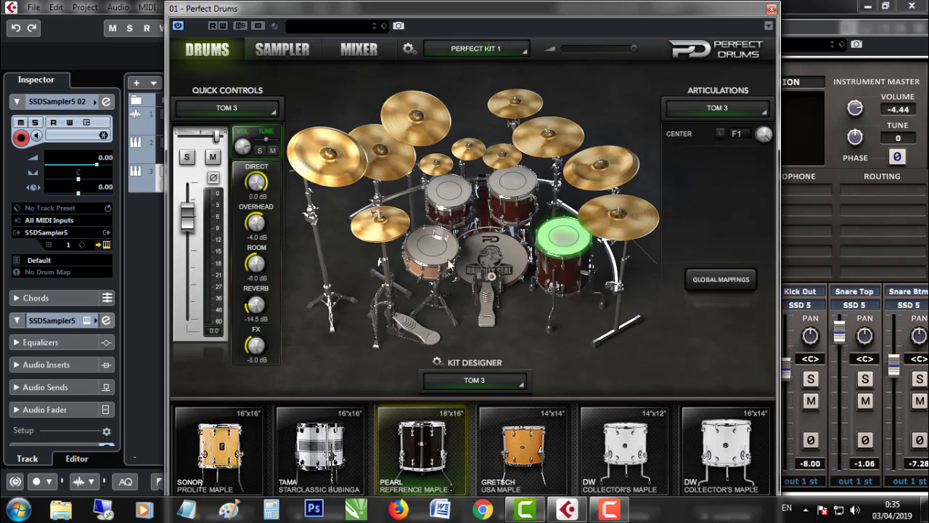
pyautogui.click(560, 231)
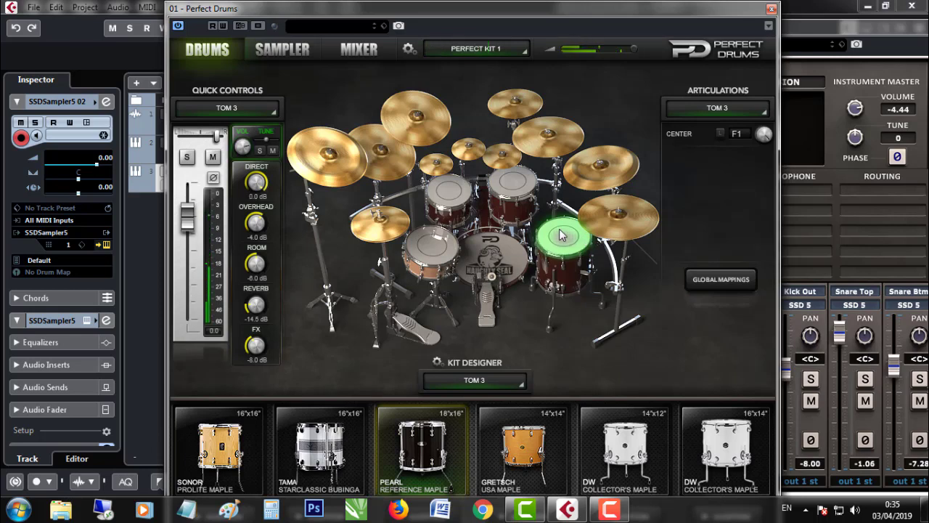
pyautogui.click(231, 456)
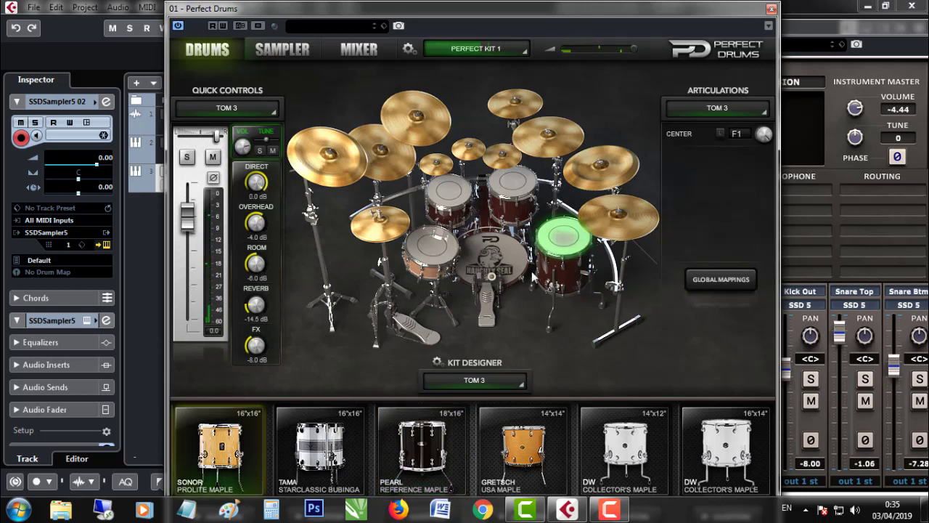
pyautogui.click(566, 242)
pyautogui.click(327, 435)
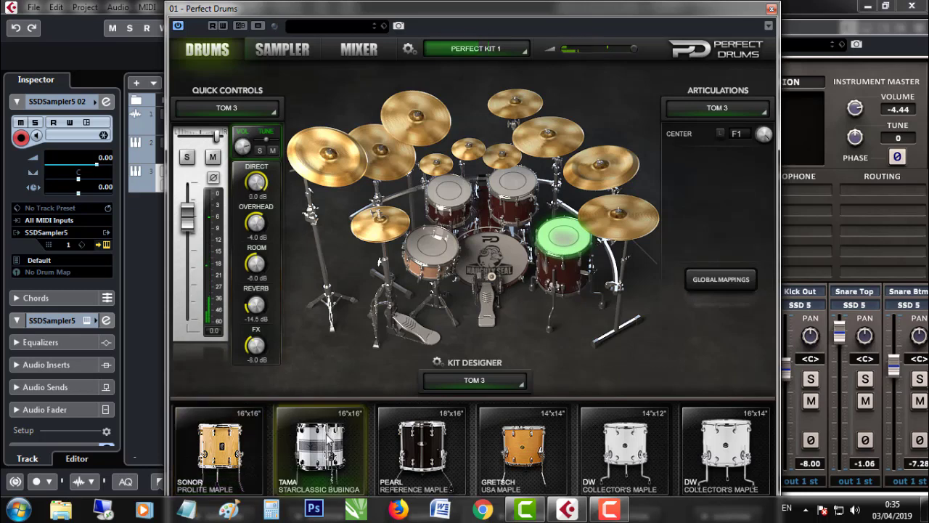
pyautogui.click(563, 249)
# - Audition the Pearl Reference Maple and Gretsch USA Maple for Tom 3, and load the 14"x12" DW Collector's Maple
pyautogui.click(424, 444)
pyautogui.click(559, 249)
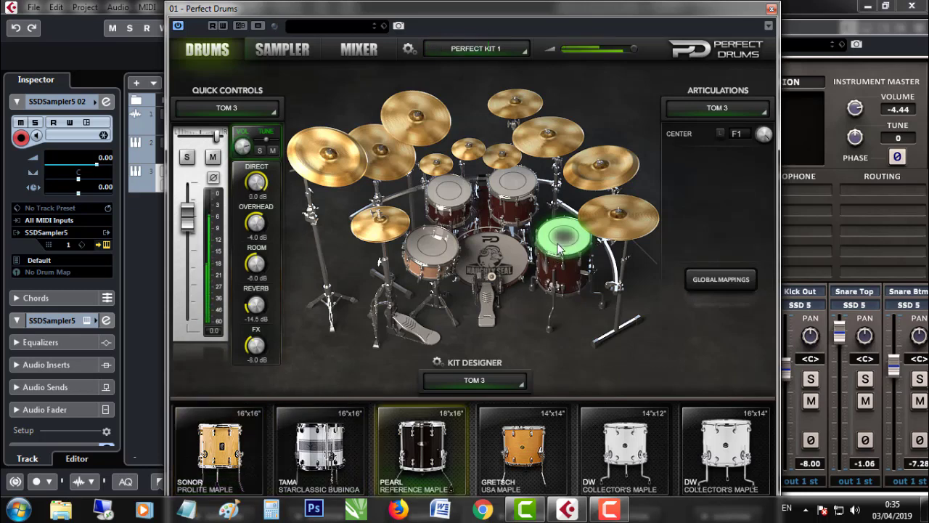
pyautogui.click(523, 445)
pyautogui.click(564, 244)
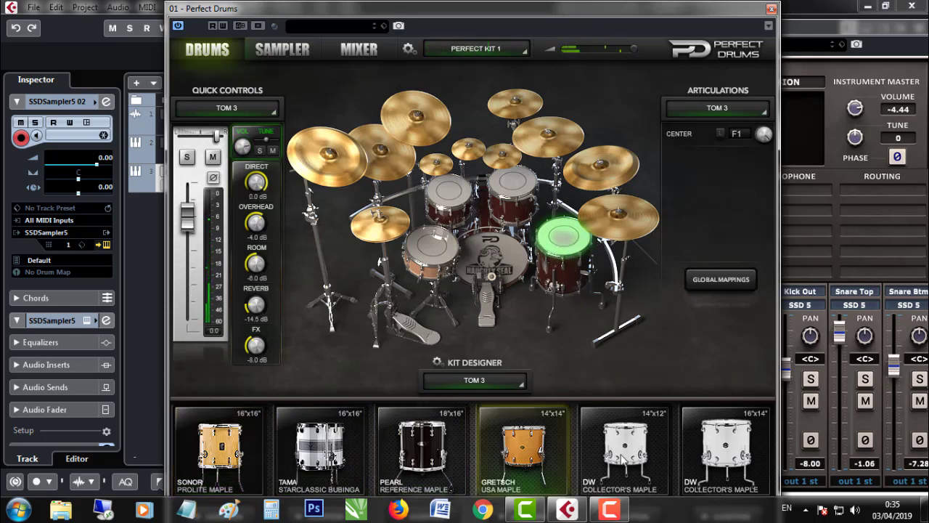
pyautogui.click(622, 457)
pyautogui.click(565, 245)
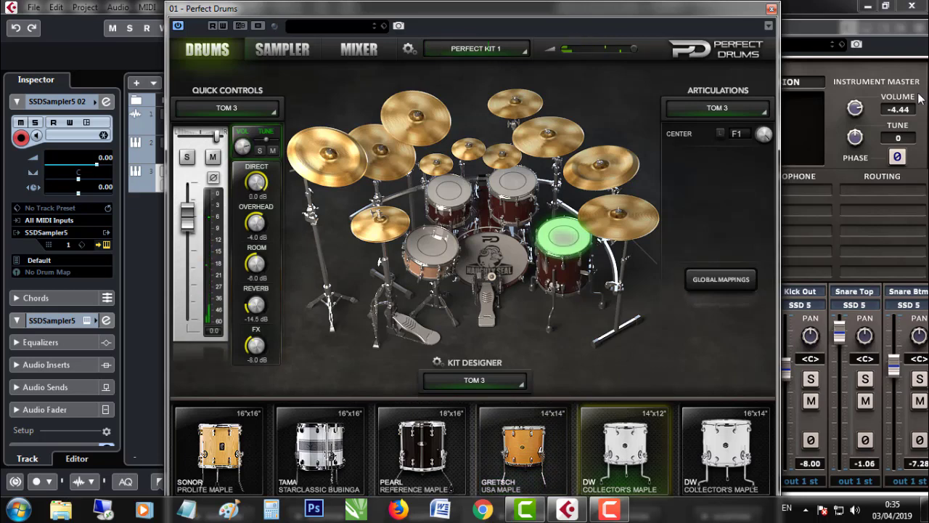
# - Close Perfect Drums and preview the SSD 5 Core Rock groove Int 01 - HH Closed - 4 Bars in SSDSampler5
pyautogui.click(773, 10)
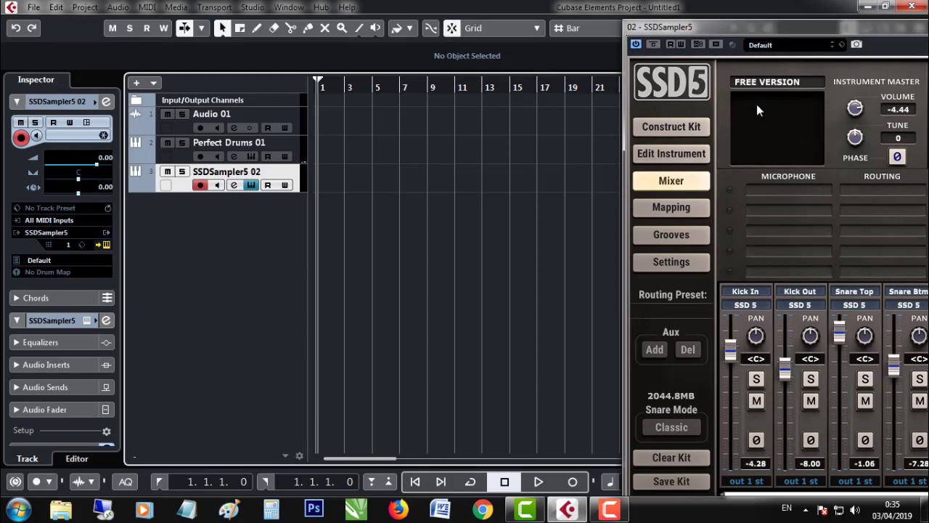
pyautogui.moveTo(756, 37); pyautogui.dragTo(265, 117)
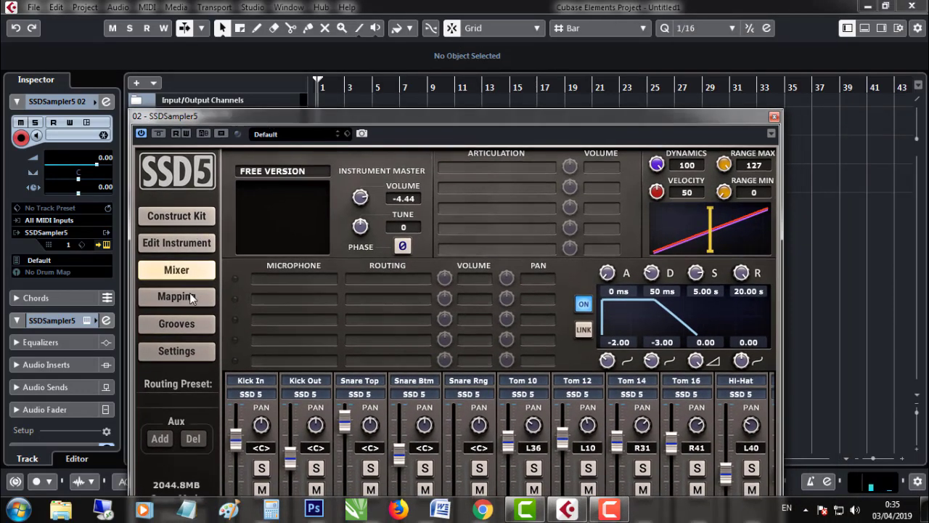
pyautogui.click(191, 320)
pyautogui.moveTo(498, 131); pyautogui.dragTo(466, 191)
pyautogui.click(276, 308)
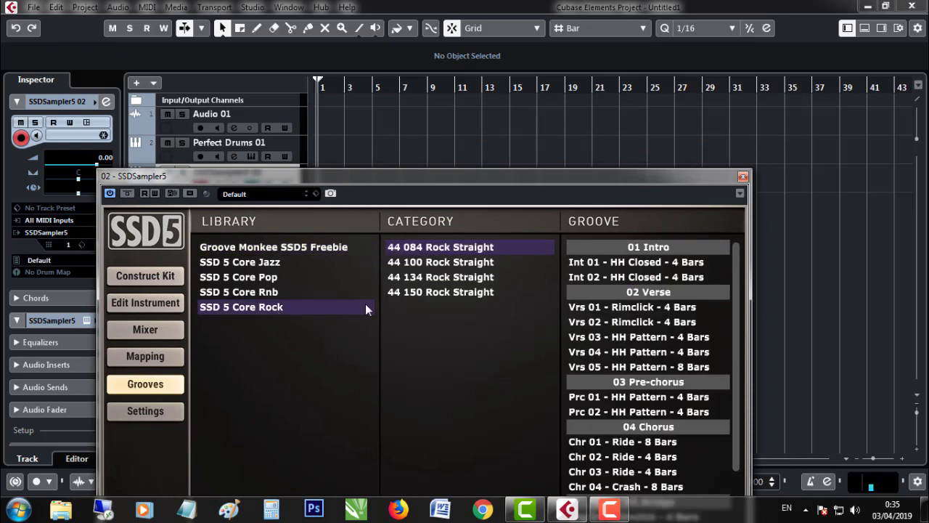
pyautogui.click(607, 266)
# - Place the Int 01 - HH Closed groove at bar 1 of the SSDSampler5 02 track and close the instrument window
pyautogui.moveTo(512, 179); pyautogui.dragTo(544, 1)
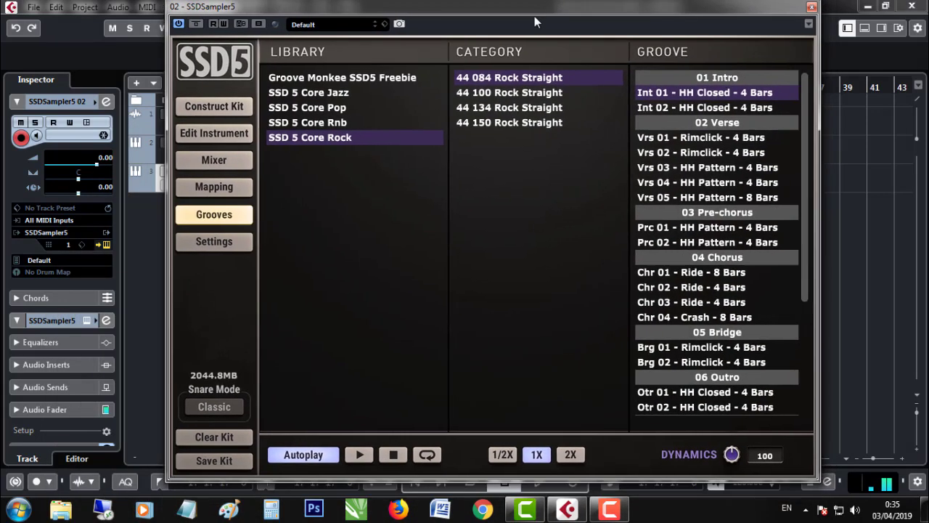
pyautogui.moveTo(609, 16); pyautogui.dragTo(452, 309)
pyautogui.moveTo(570, 400)
pyautogui.mouseDown()
pyautogui.moveTo(521, 233)
pyautogui.moveTo(318, 180)
pyautogui.mouseUp()
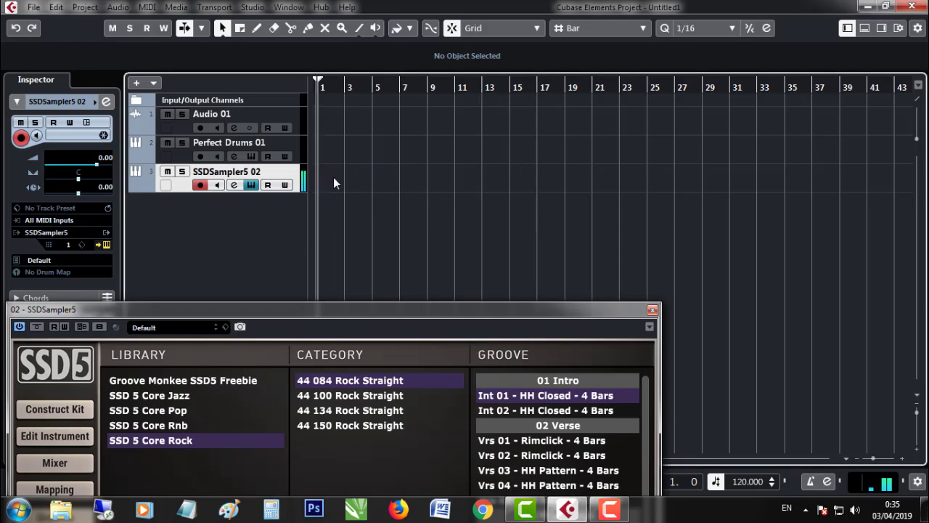
pyautogui.moveTo(407, 310); pyautogui.dragTo(529, 21)
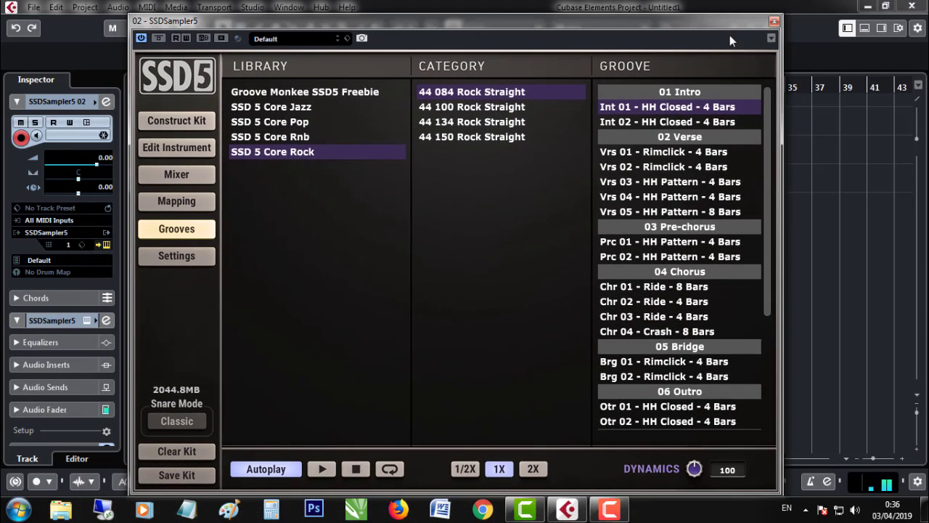
pyautogui.click(774, 22)
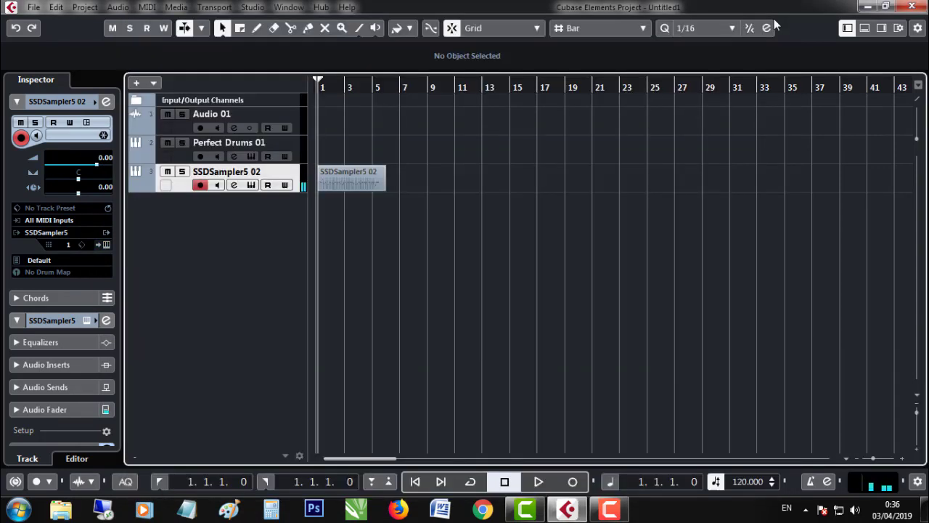
# - Play the groove part, set the locators from bar 1 to bar 6 around it and zoom in on the timeline
pyautogui.click(535, 483)
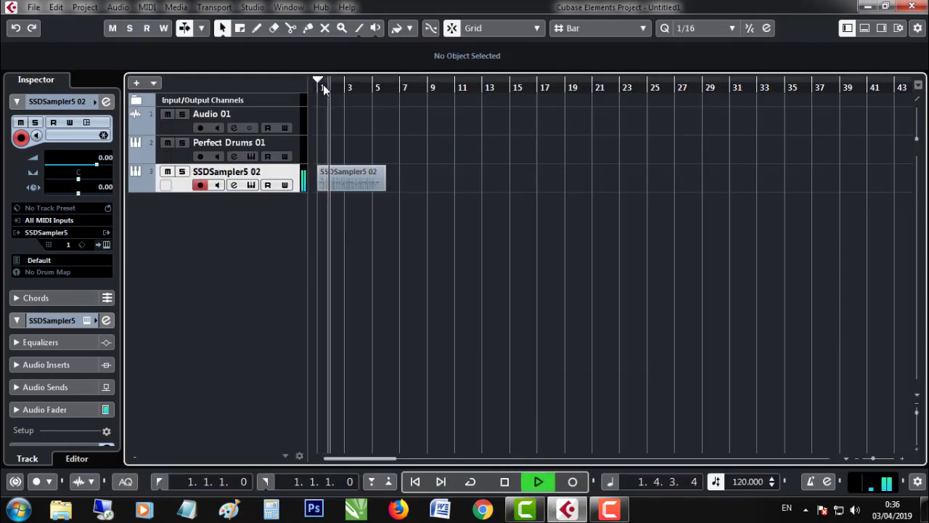
pyautogui.moveTo(322, 82); pyautogui.dragTo(389, 86)
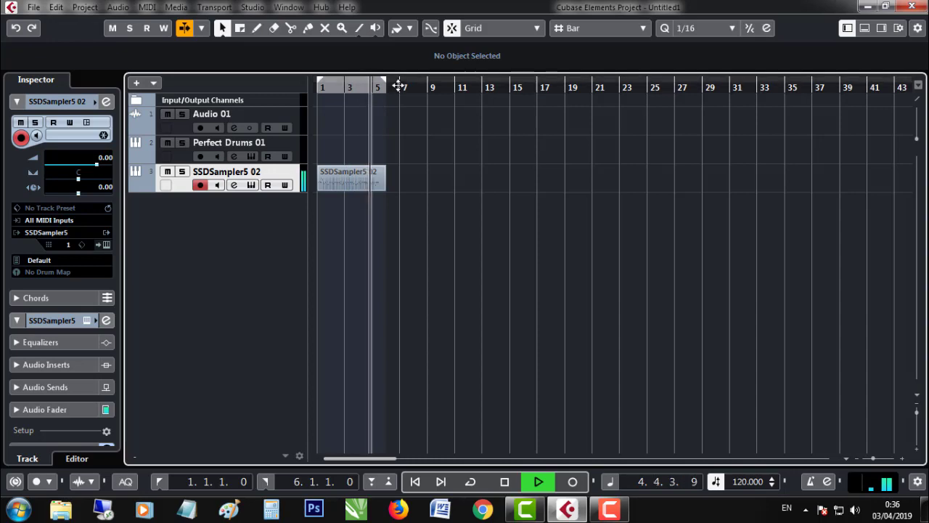
pyautogui.moveTo(400, 82); pyautogui.dragTo(413, 187)
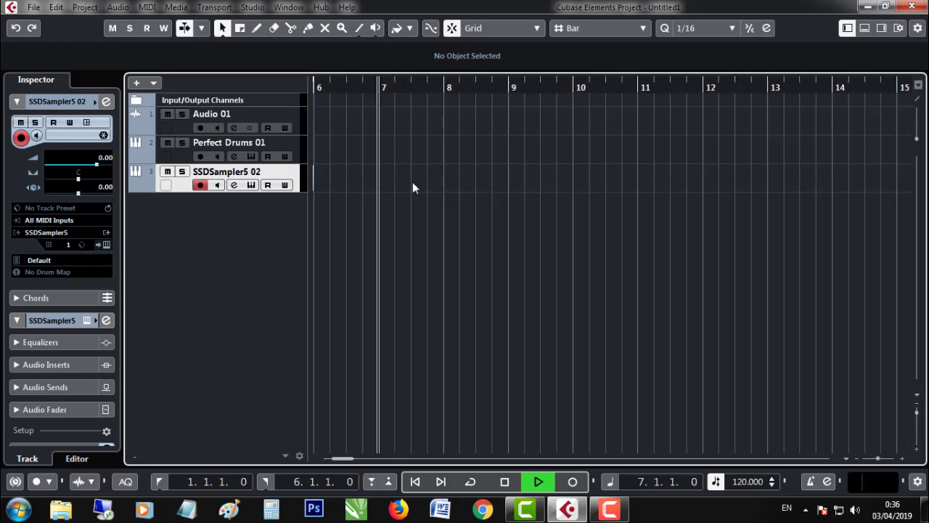
pyautogui.moveTo(349, 460); pyautogui.dragTo(312, 458)
pyautogui.press('space')
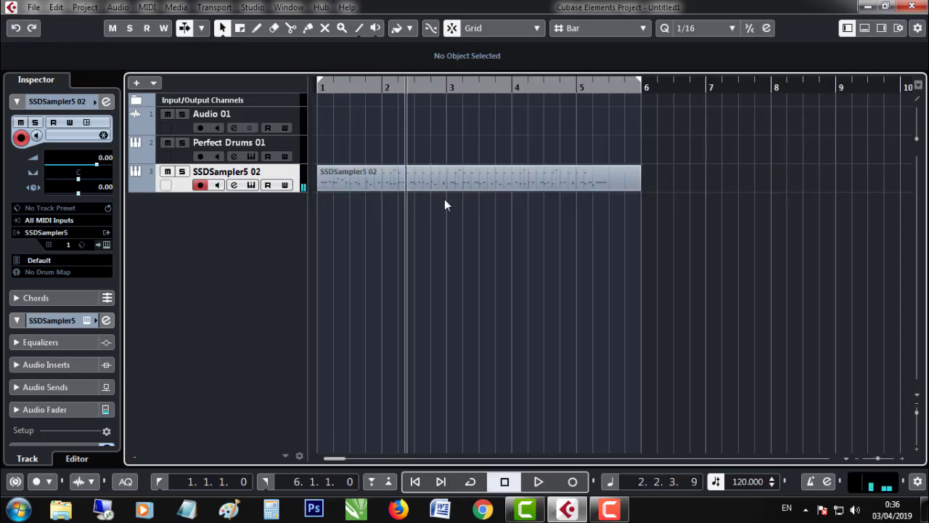
# - Paste a copy of the groove part onto the Perfect Drums 01 track and align it to start at bar 1
pyautogui.click(290, 143)
pyautogui.hotkey('ctrl', 'v')
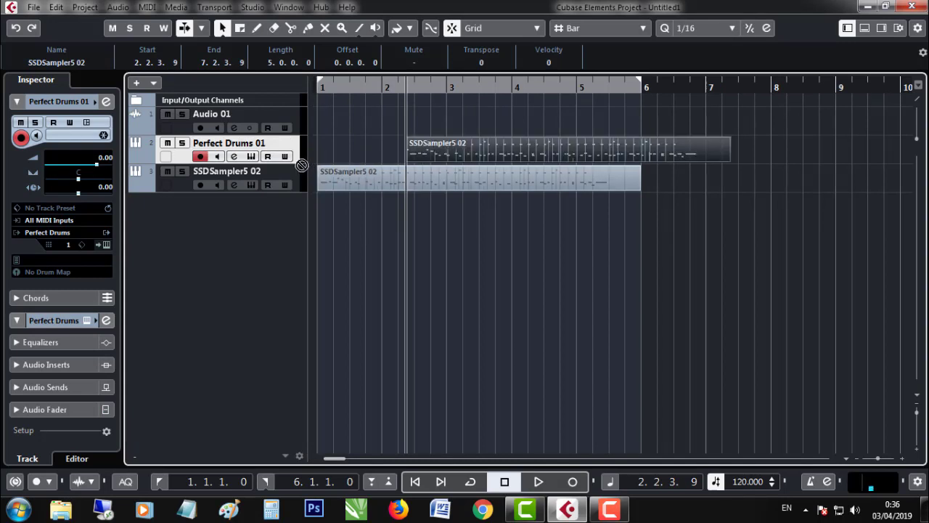
pyautogui.click(581, 116)
pyautogui.click(704, 87)
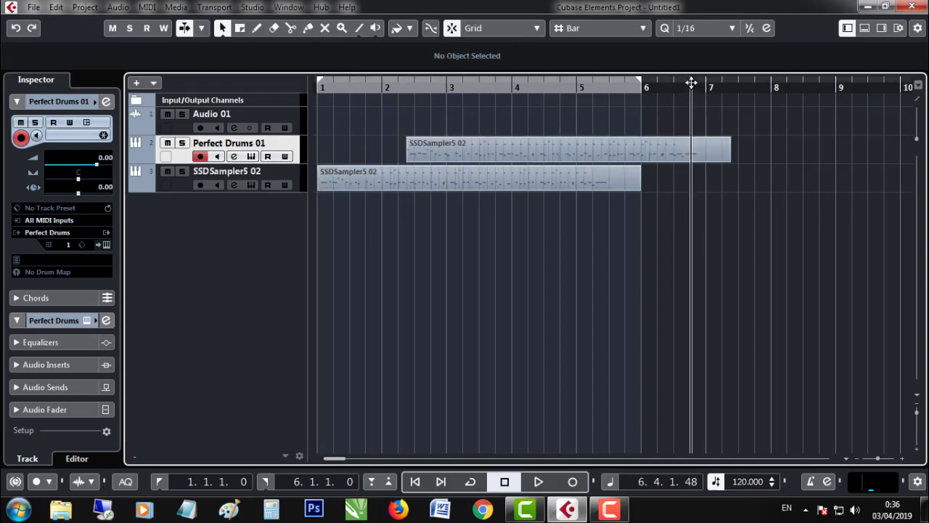
pyautogui.moveTo(669, 145); pyautogui.dragTo(531, 149)
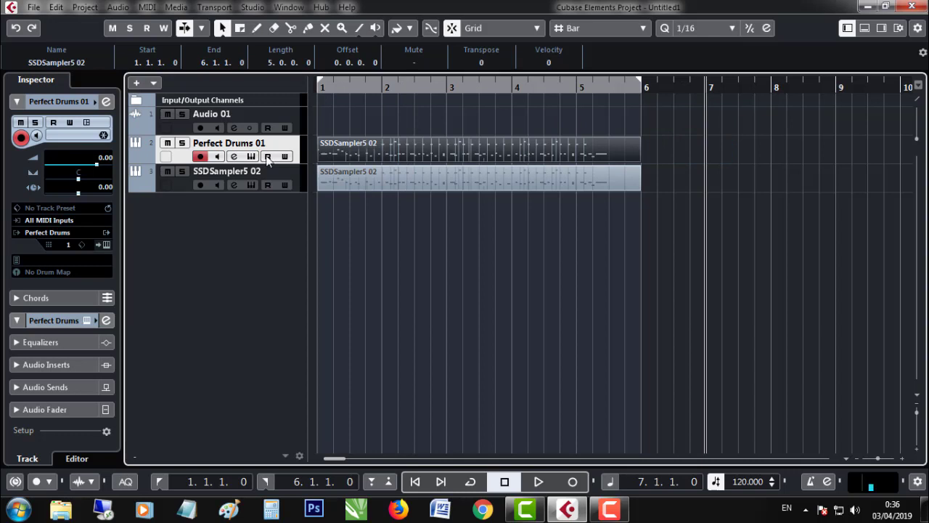
# - Mute the SSDSampler5 02 track and play the groove from the start through Perfect Drums
pyautogui.click(168, 172)
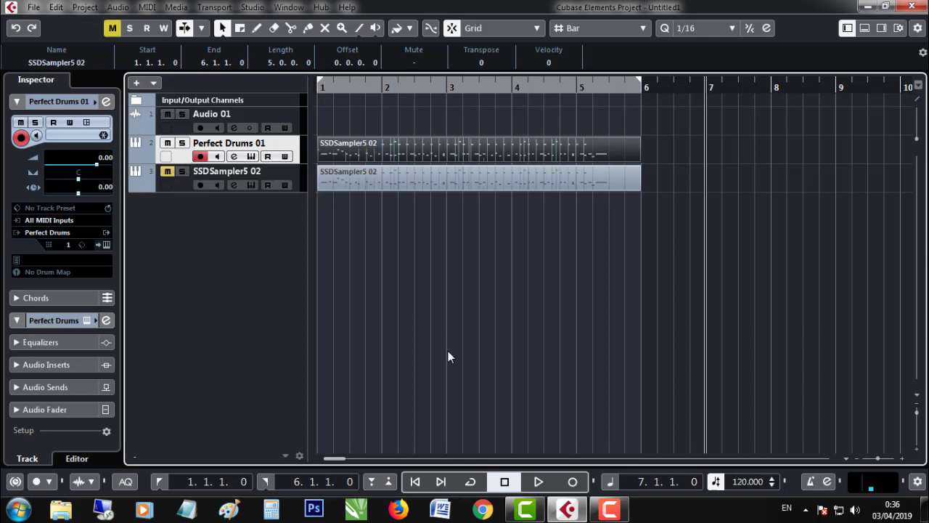
pyautogui.click(419, 487)
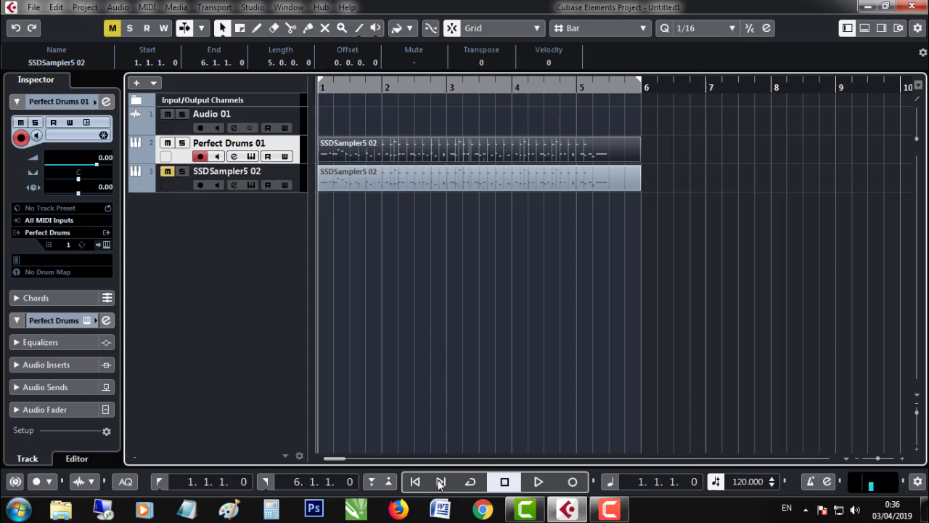
pyautogui.click(535, 484)
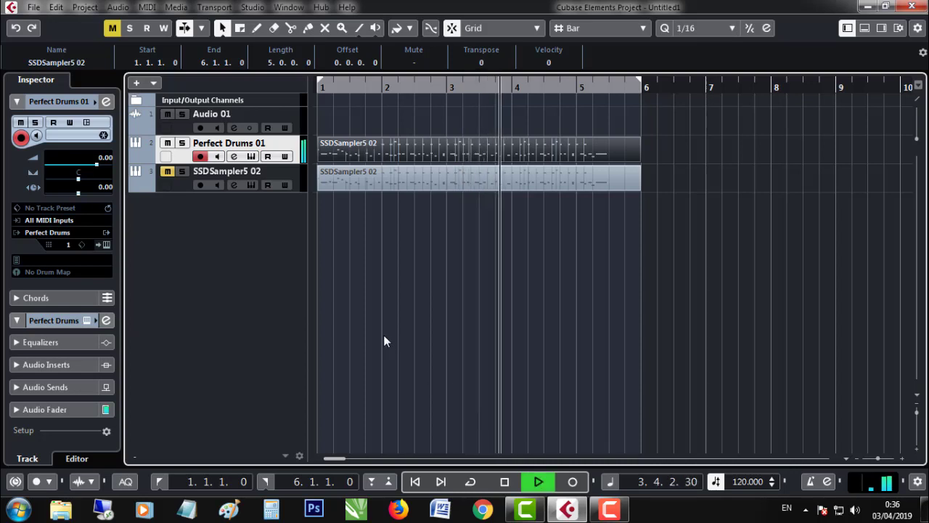
pyautogui.press('space')
# - Unmute SSDSampler5 02, mute Perfect Drums 01, play the groove from the start through SSDSampler5 and deselect the part
pyautogui.click(168, 171)
pyautogui.click(168, 143)
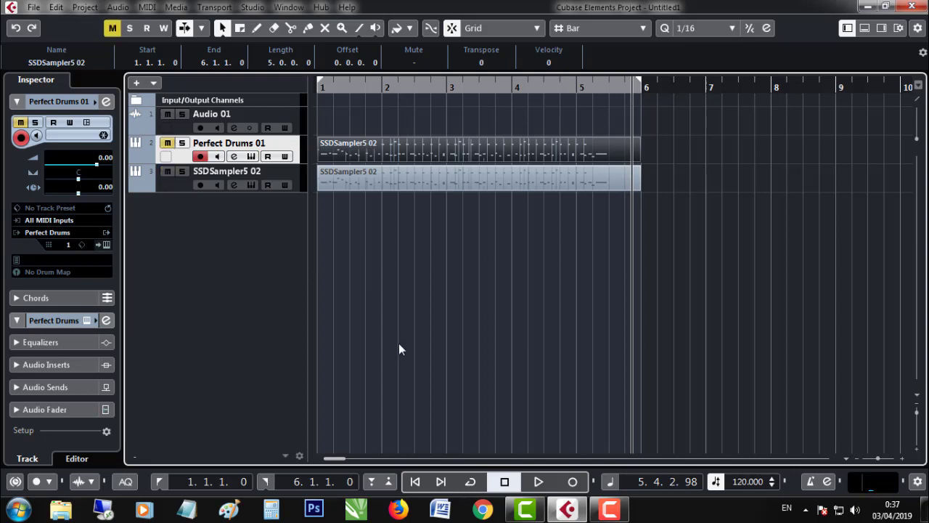
pyautogui.click(415, 482)
pyautogui.click(538, 482)
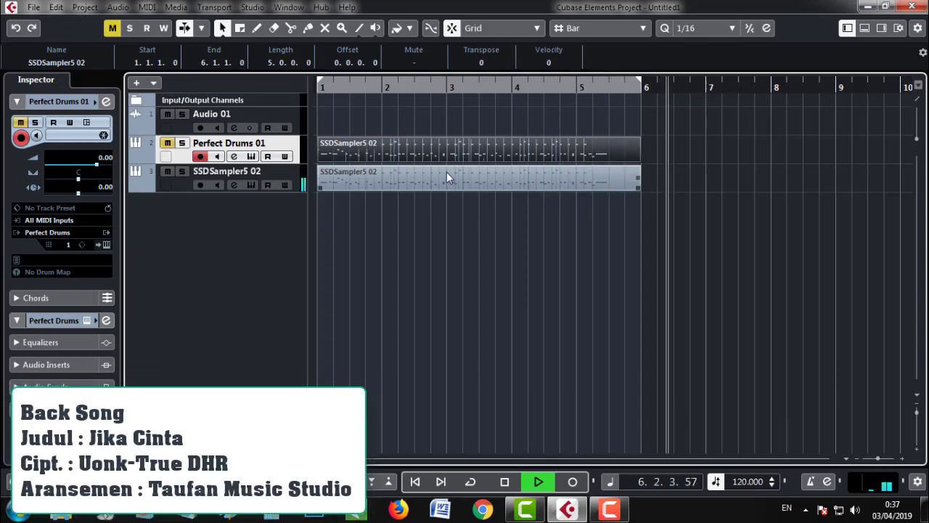
pyautogui.press('space')
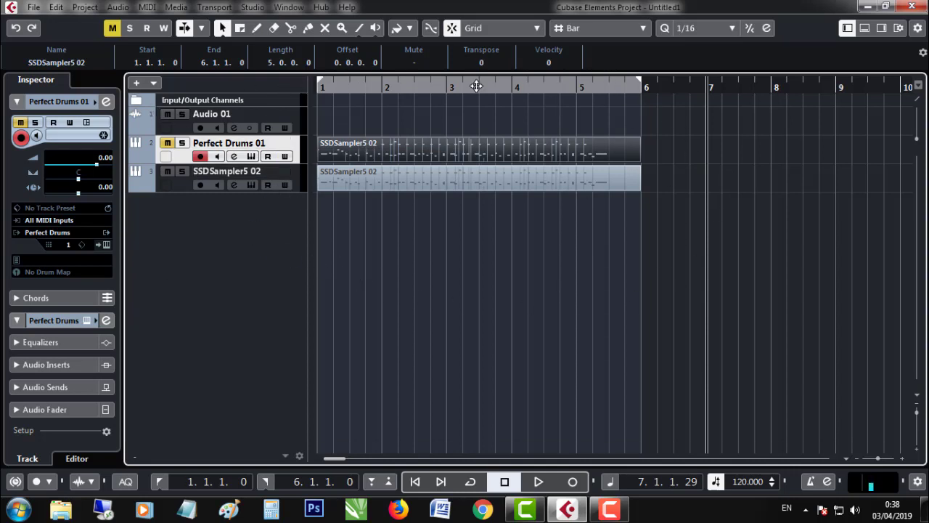
pyautogui.click(749, 244)
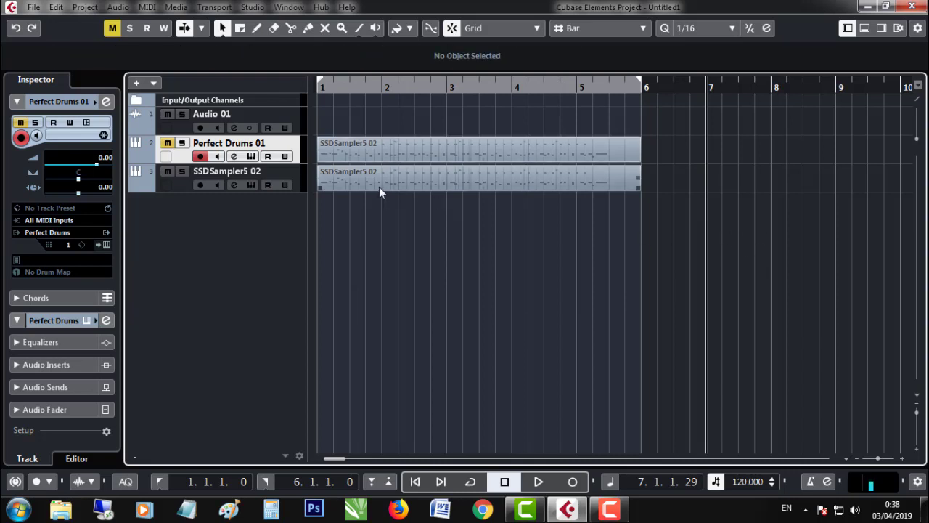